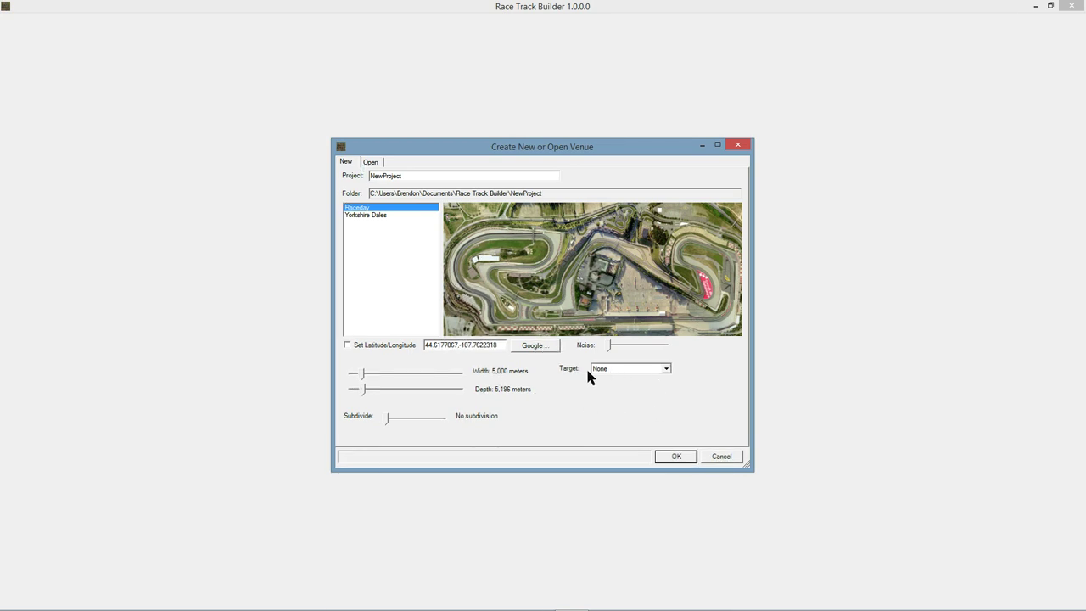
Create a new Raceday venue with the target set to None, overwriting the existing NewProject.
click(623, 371)
click(620, 378)
click(676, 457)
click(525, 347)
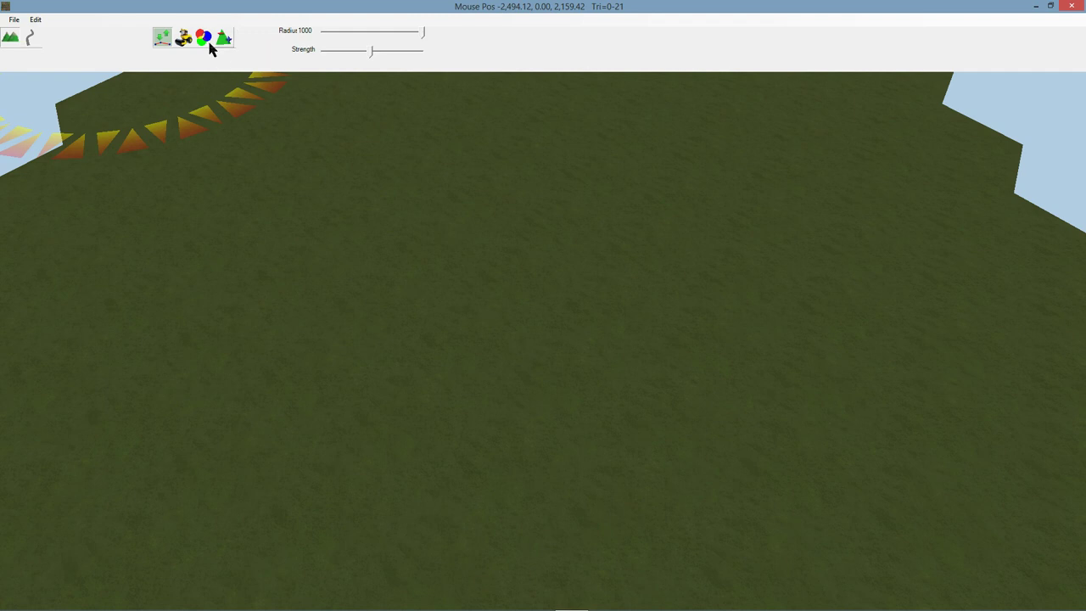
Paint a curved band of the darker grass texture across the flat terrain with a smaller brush.
click(209, 45)
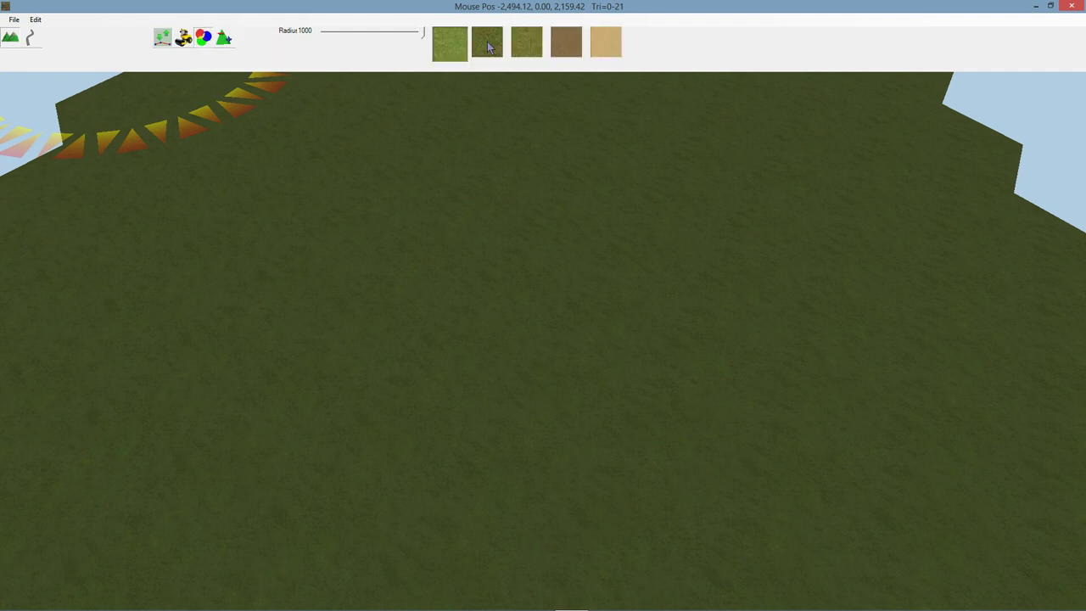
scroll(547, 229, down, 6)
click(543, 229)
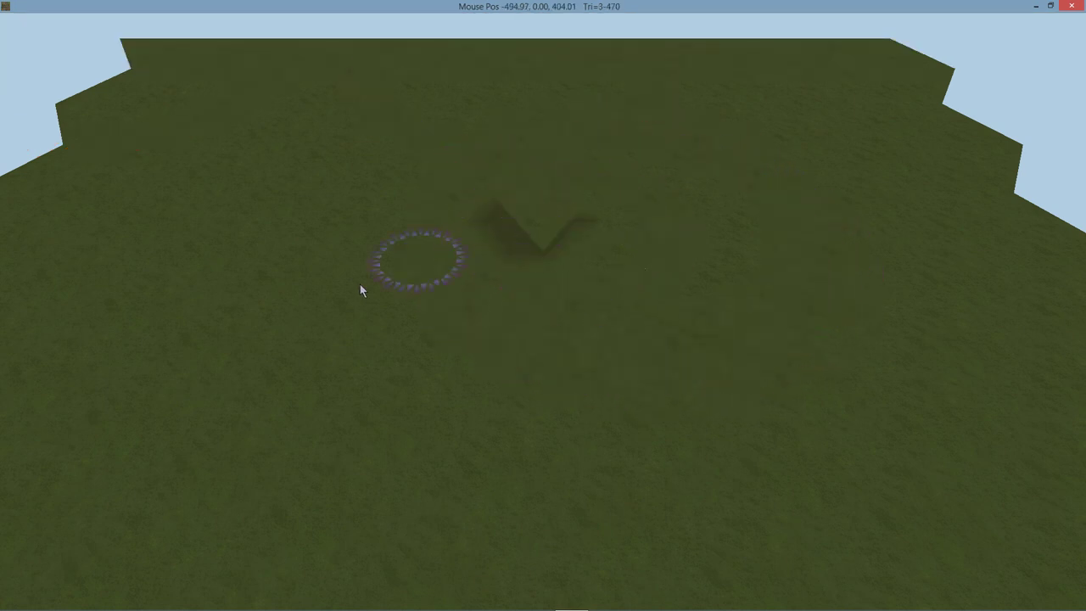
mouse_move(359, 284)
mouse_down()
mouse_move(225, 387)
mouse_move(275, 468)
mouse_up()
Show the terrain wireframe and extend the painting at the band's near end with more dark grass and a sand patch.
key(w)
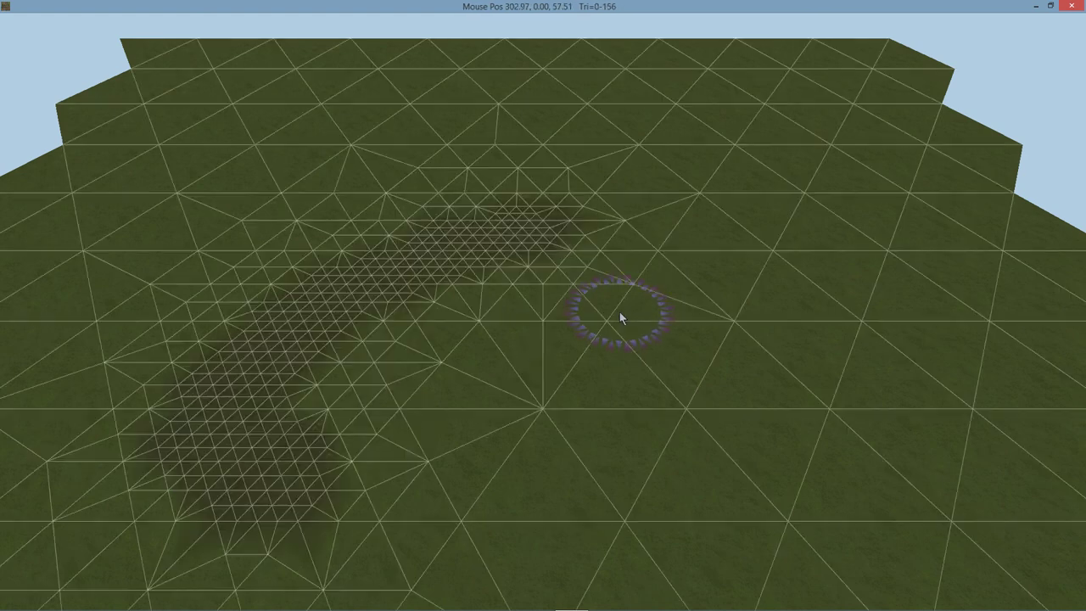
mouse_move(603, 308)
middle_down()
mouse_move(507, 310)
mouse_move(491, 326)
middle_up()
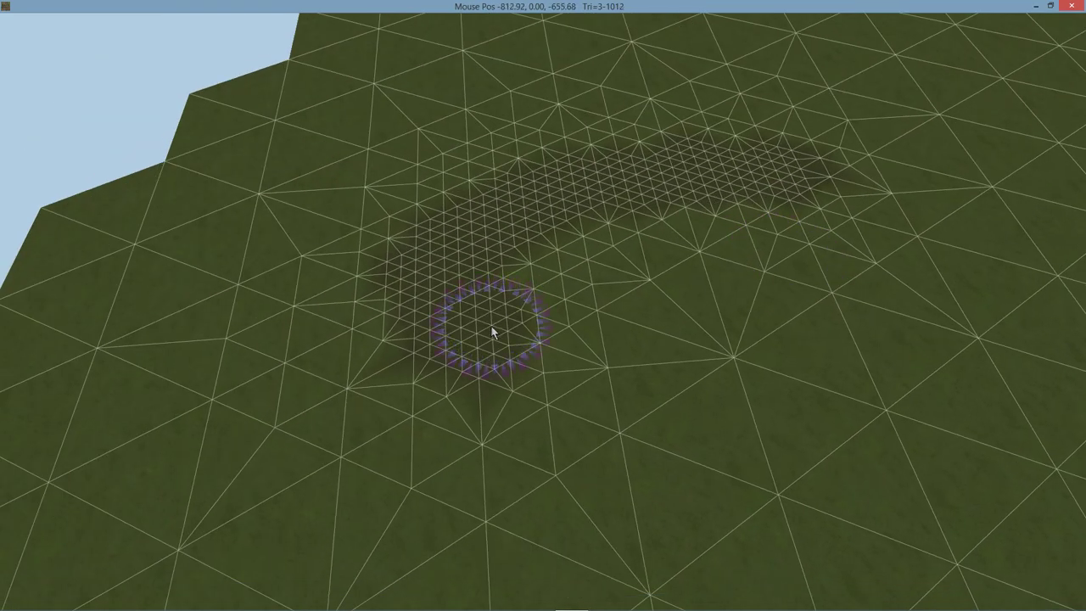
scroll(492, 333, up, 10)
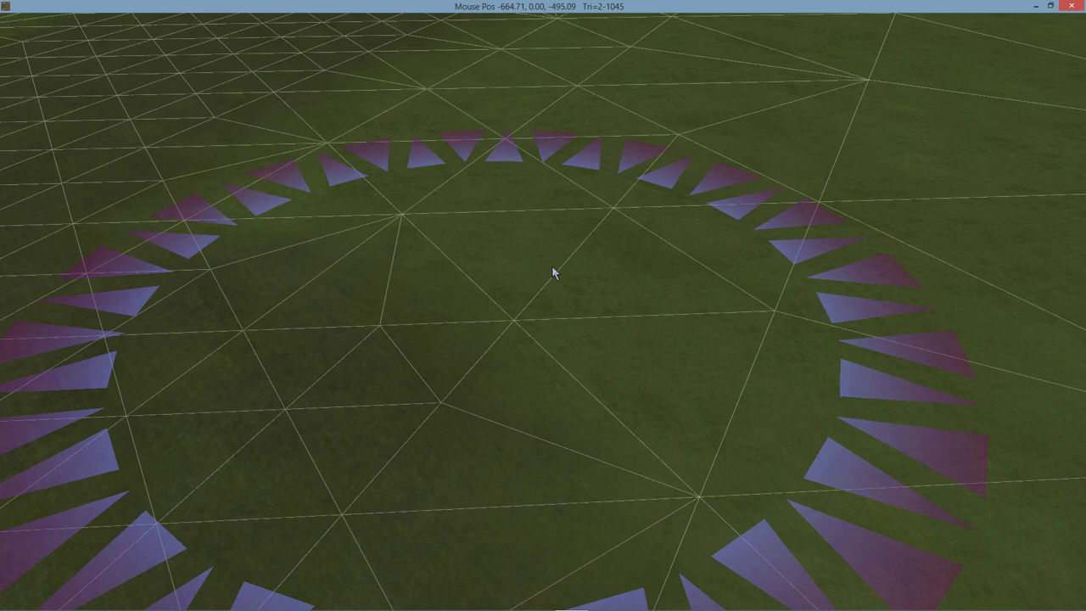
mouse_move(552, 266)
middle_down()
mouse_move(492, 278)
mouse_move(523, 276)
middle_up()
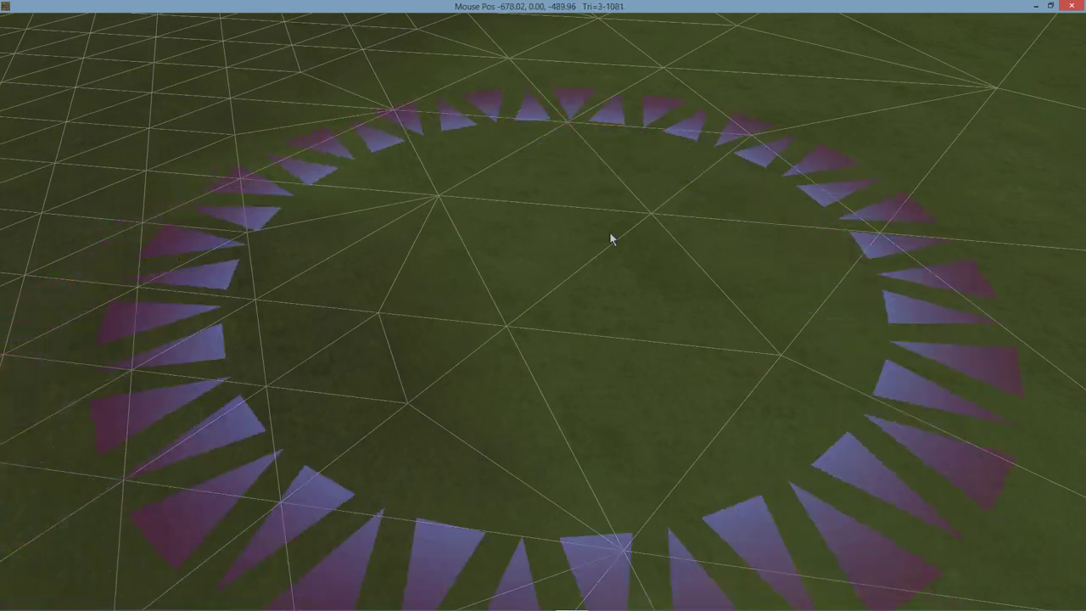
click(644, 234)
scroll(612, 265, down, 5)
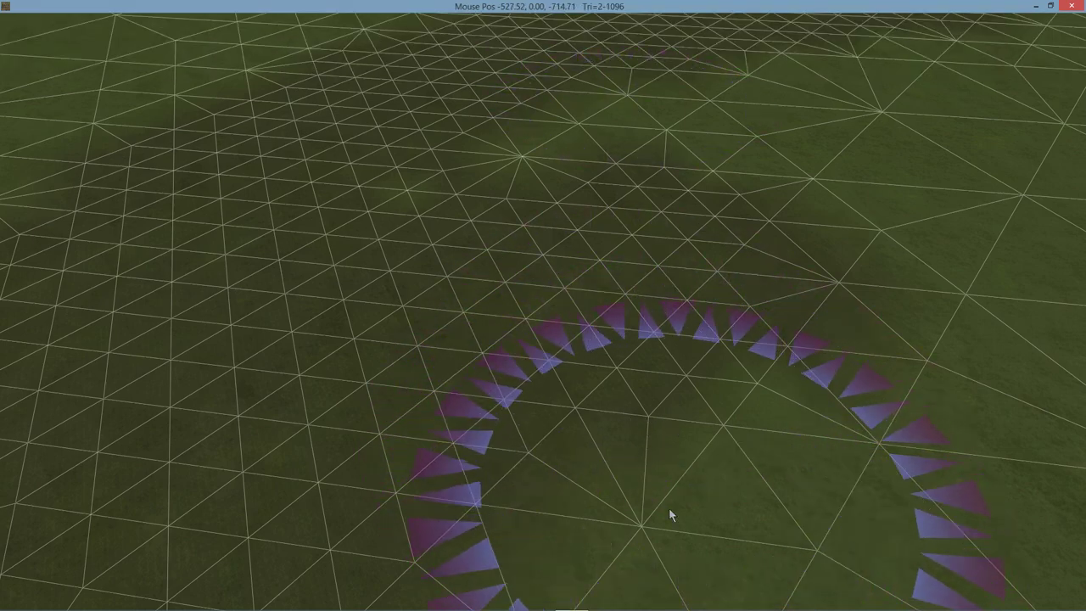
mouse_move(668, 515)
mouse_down()
mouse_move(666, 528)
mouse_move(673, 376)
mouse_up()
Examine how the painted textures blend with the wireframe on and off, both up close and across the whole terrain.
mouse_move(673, 375)
right_down()
mouse_move(570, 360)
mouse_move(666, 376)
right_up()
key(w)
key(w)
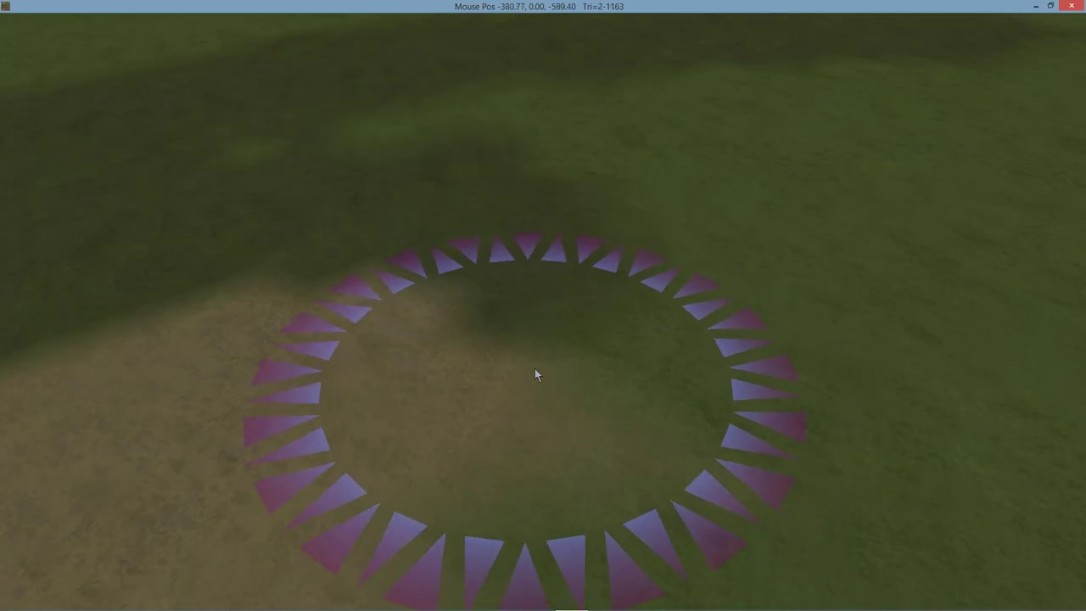
key(w)
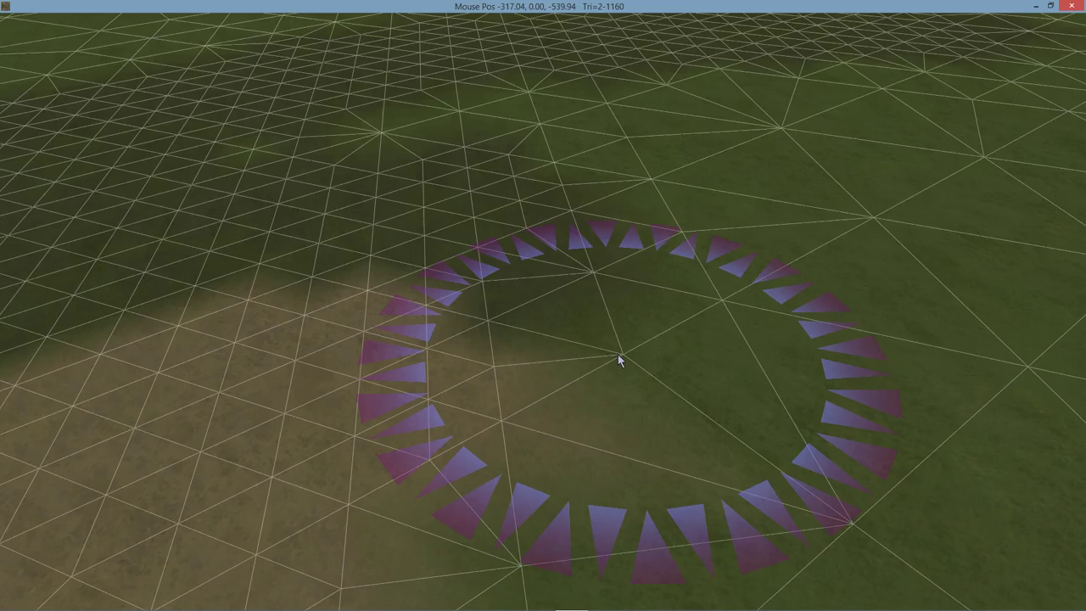
key(w)
key(w)
scroll(498, 429, down, 2)
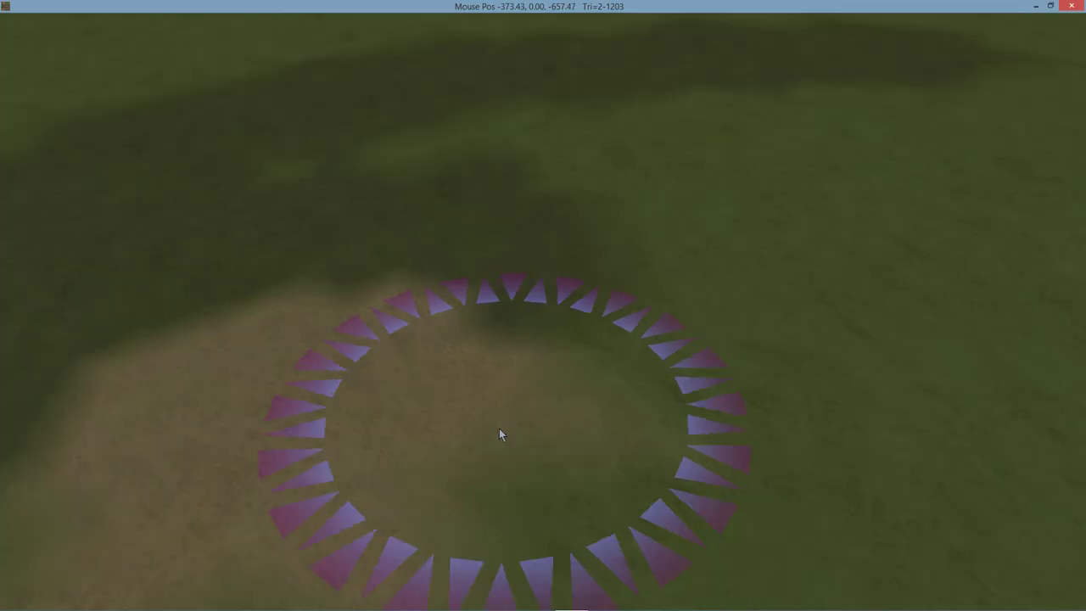
scroll(498, 429, down, 4)
mouse_move(581, 396)
middle_down()
mouse_move(613, 418)
mouse_move(583, 425)
mouse_move(669, 419)
mouse_move(432, 412)
middle_up()
scroll(582, 424, down, 4)
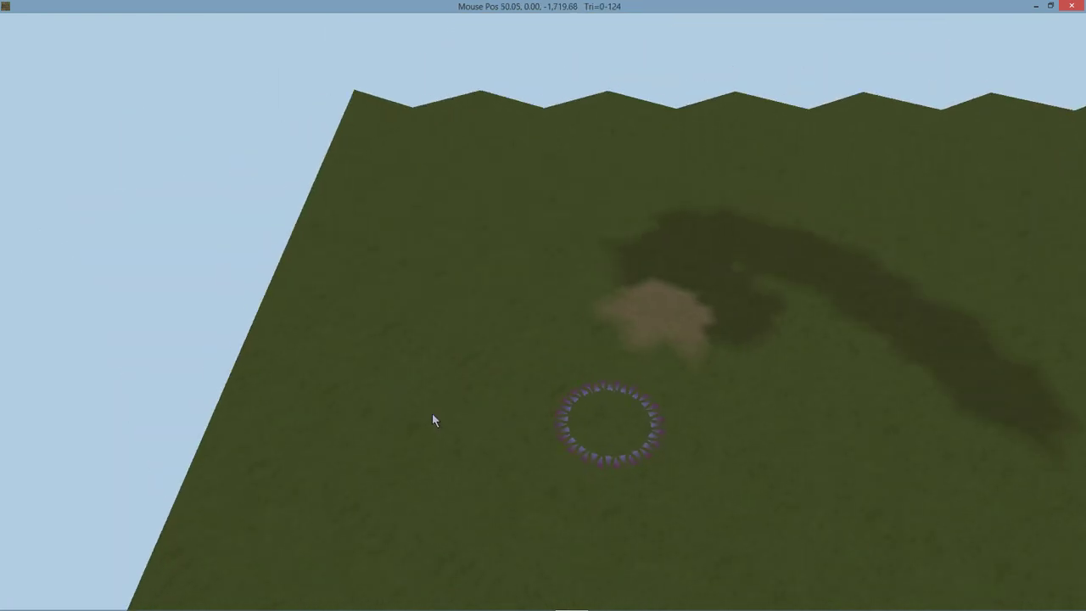
mouse_move(432, 421)
right_down()
mouse_move(497, 416)
mouse_move(502, 436)
mouse_move(521, 436)
right_up()
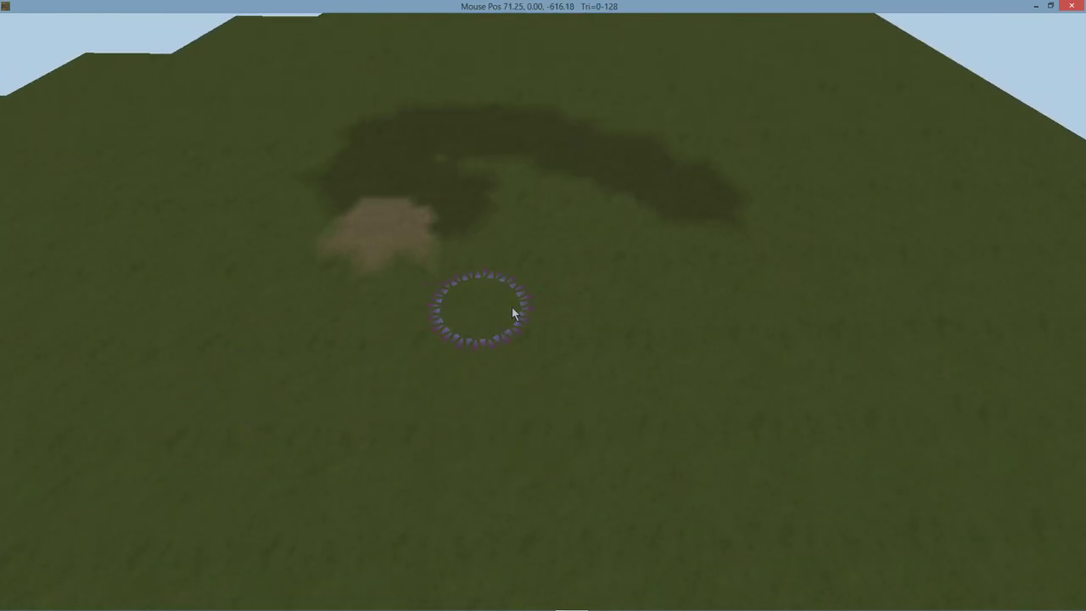
mouse_move(512, 314)
right_down()
mouse_move(655, 303)
mouse_move(284, 300)
mouse_move(361, 296)
right_up()
Start a new venue and set its target to Assetto Corsa.
mouse_move(52, 40)
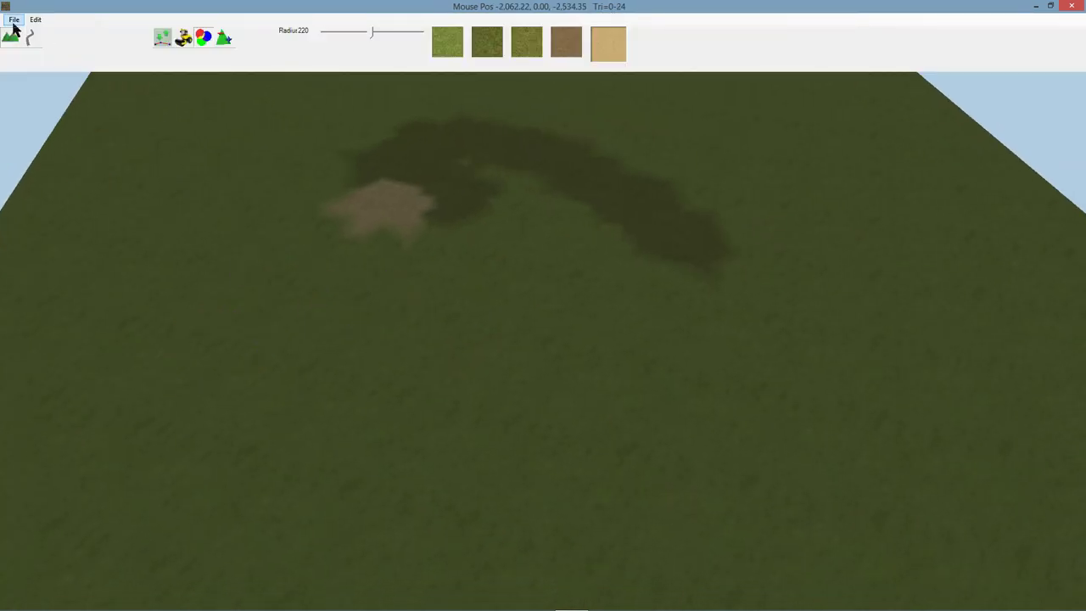
click(13, 20)
click(30, 33)
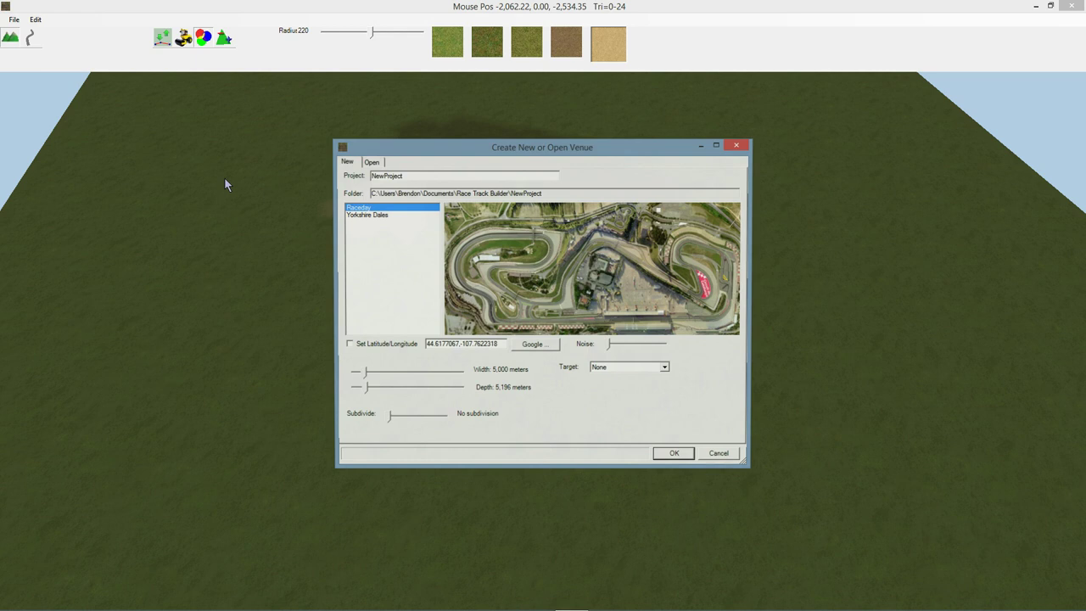
click(635, 369)
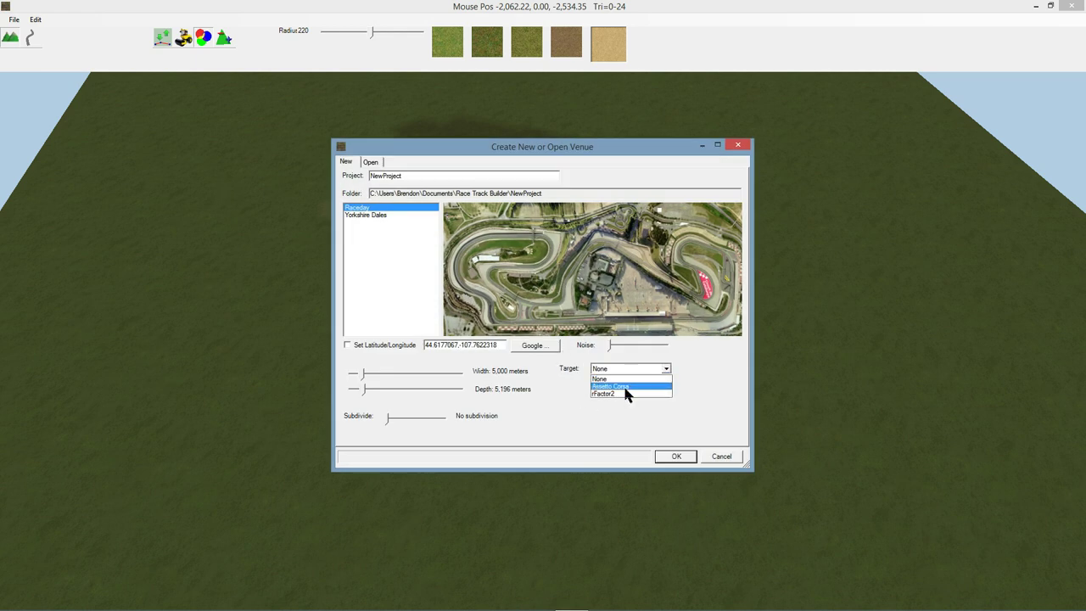
click(626, 392)
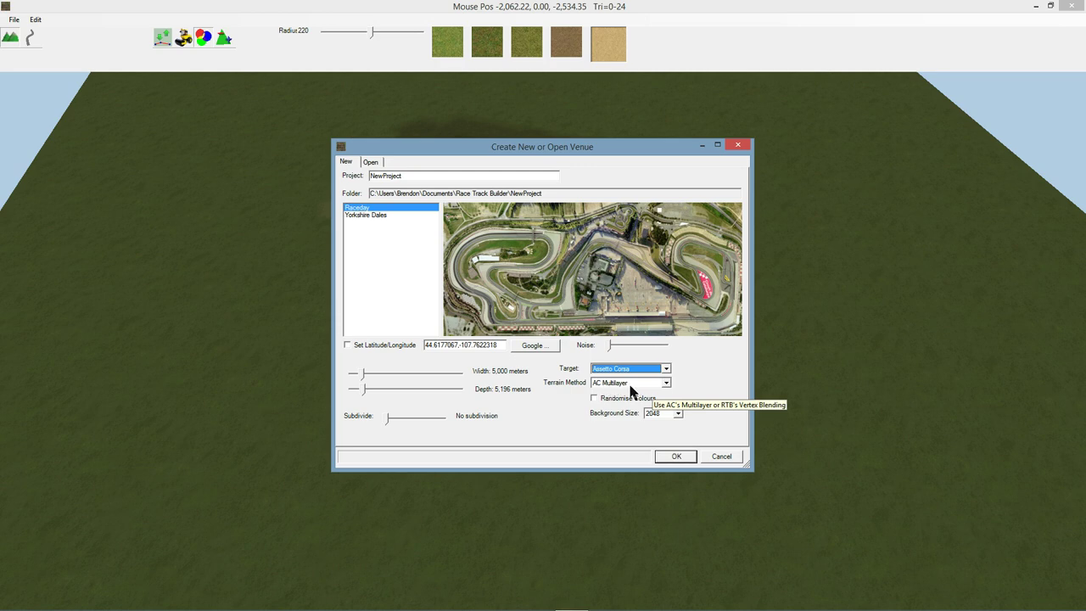
Choose AC Multilayer as the terrain method and 2048 as the background size.
click(632, 383)
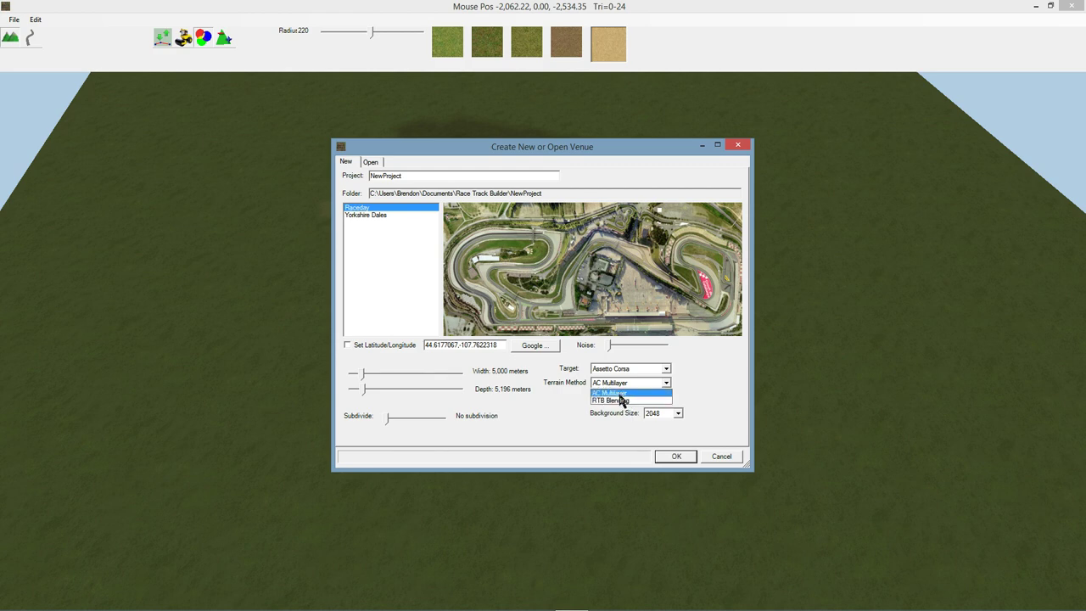
click(622, 395)
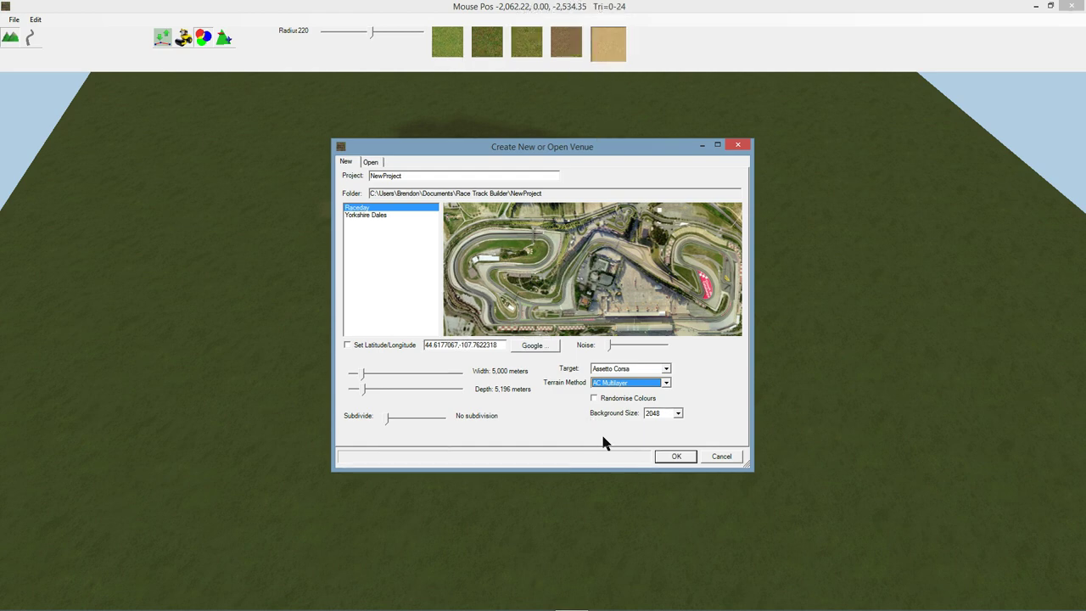
click(629, 383)
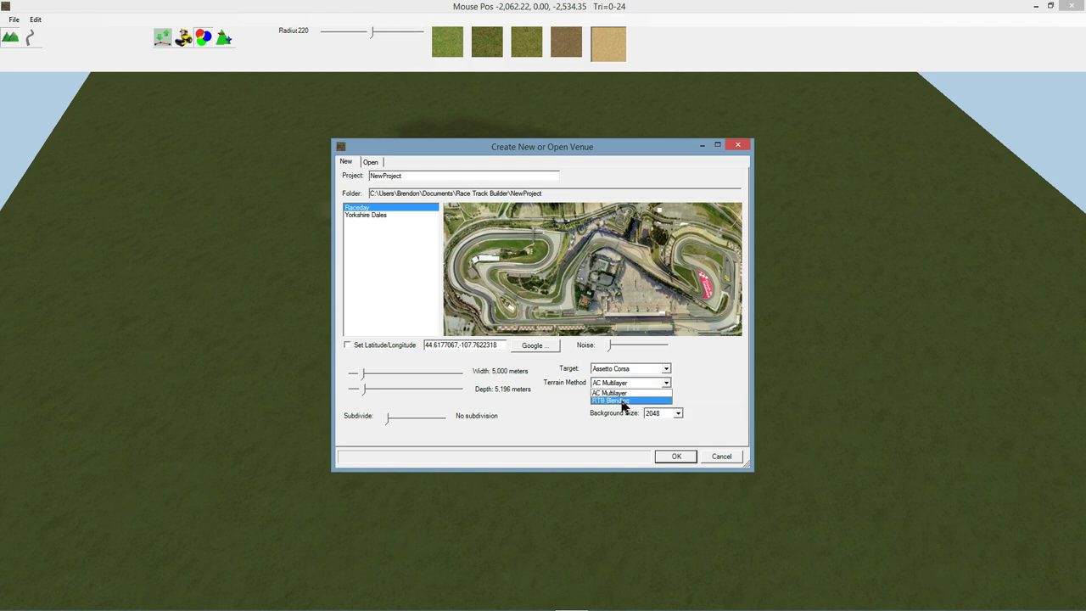
click(627, 392)
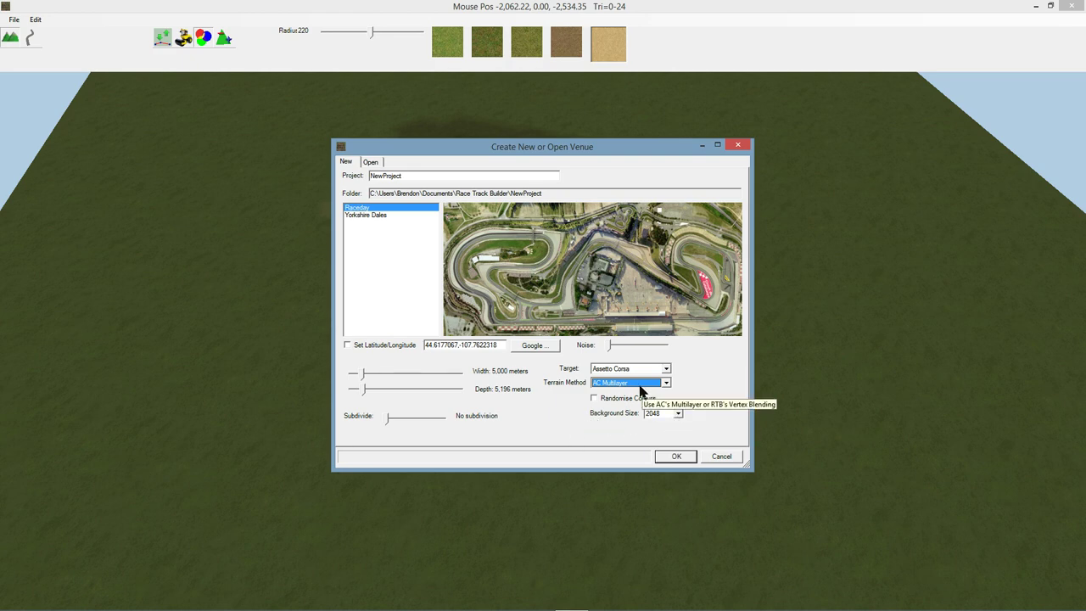
click(676, 414)
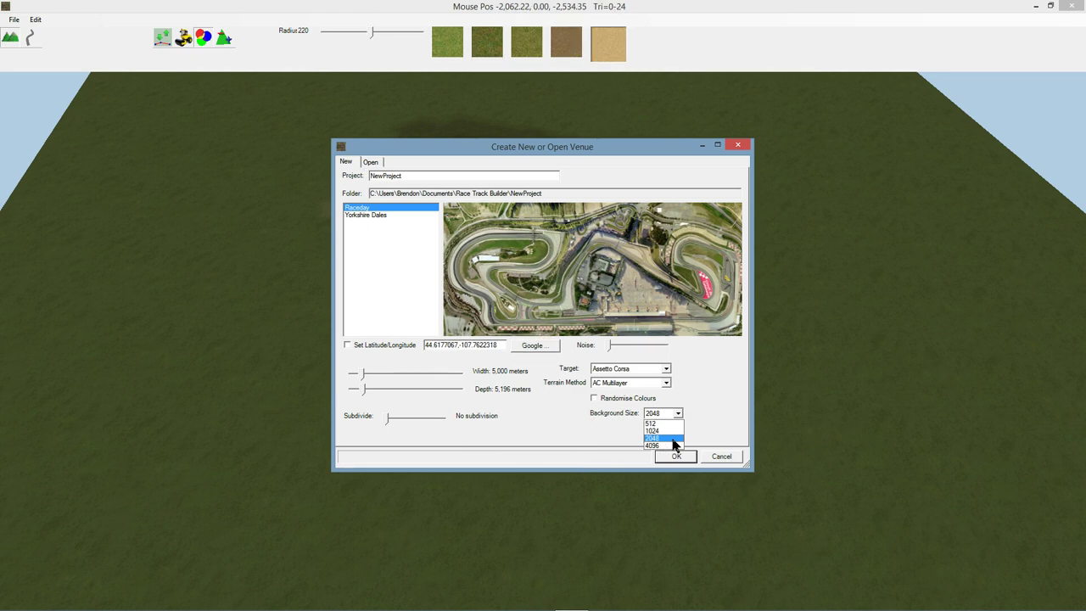
click(662, 438)
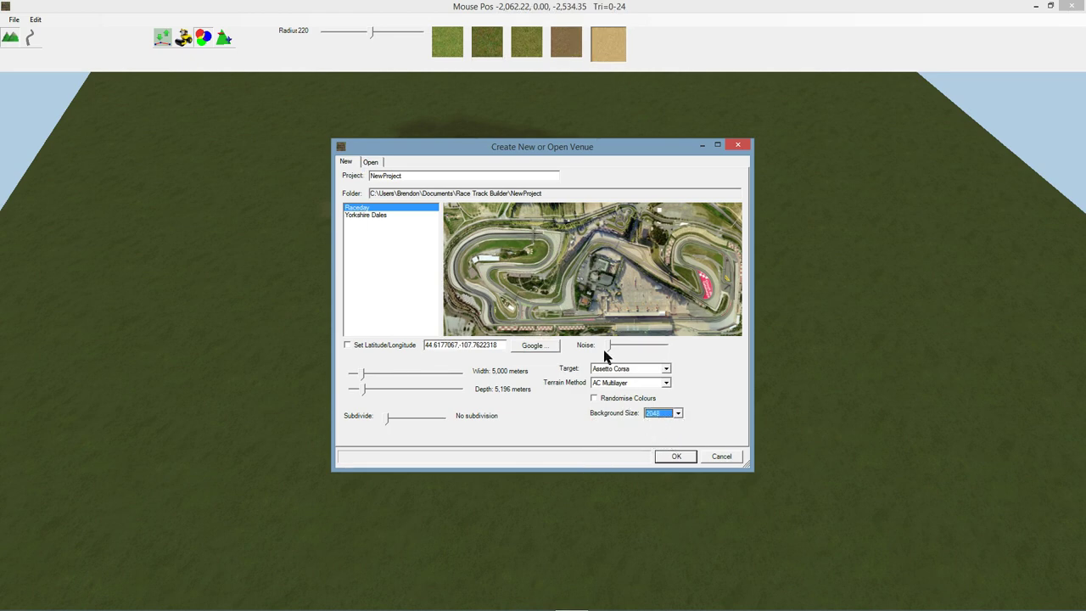
Raise the terrain noise to about two thirds of its range and set the subdivision to level 2.
drag(611, 346, 650, 349)
click(675, 458)
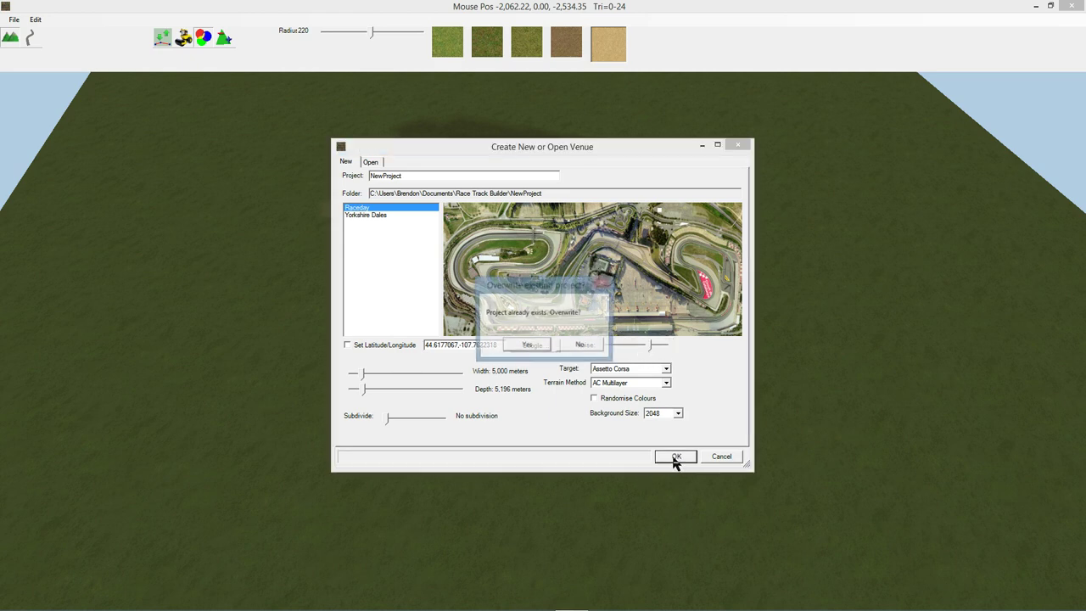
click(580, 344)
click(439, 419)
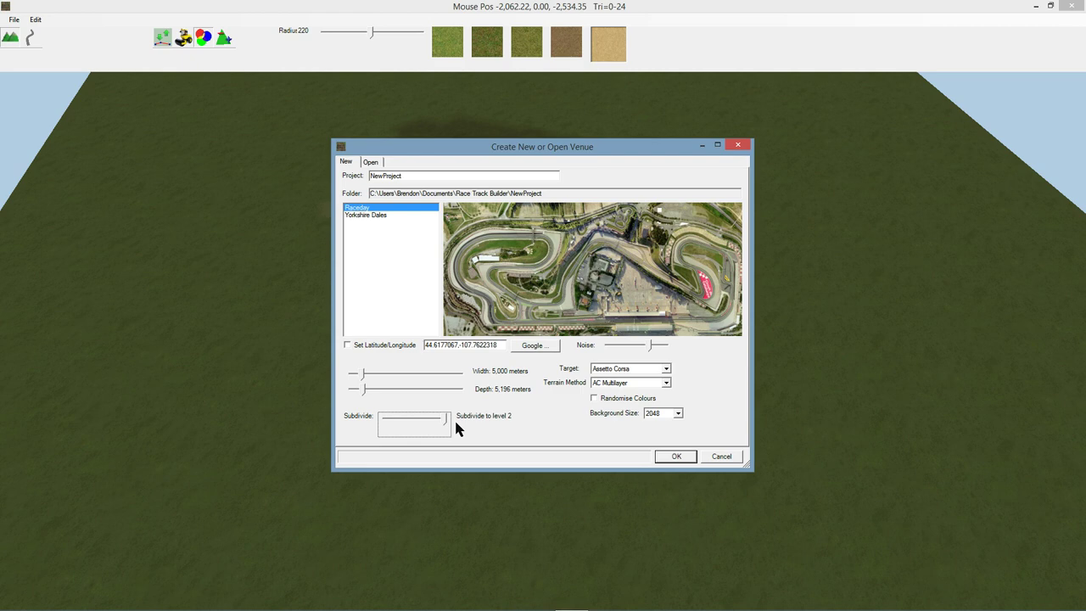
Select the Yorkshire Dales template and create the venue, overwriting the existing project.
click(365, 216)
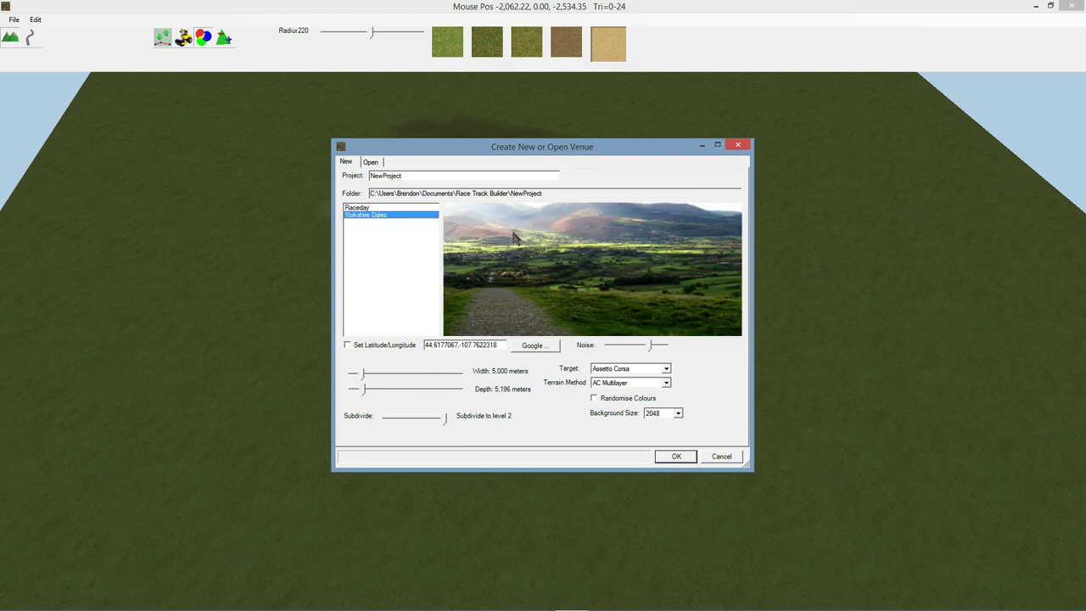
click(681, 459)
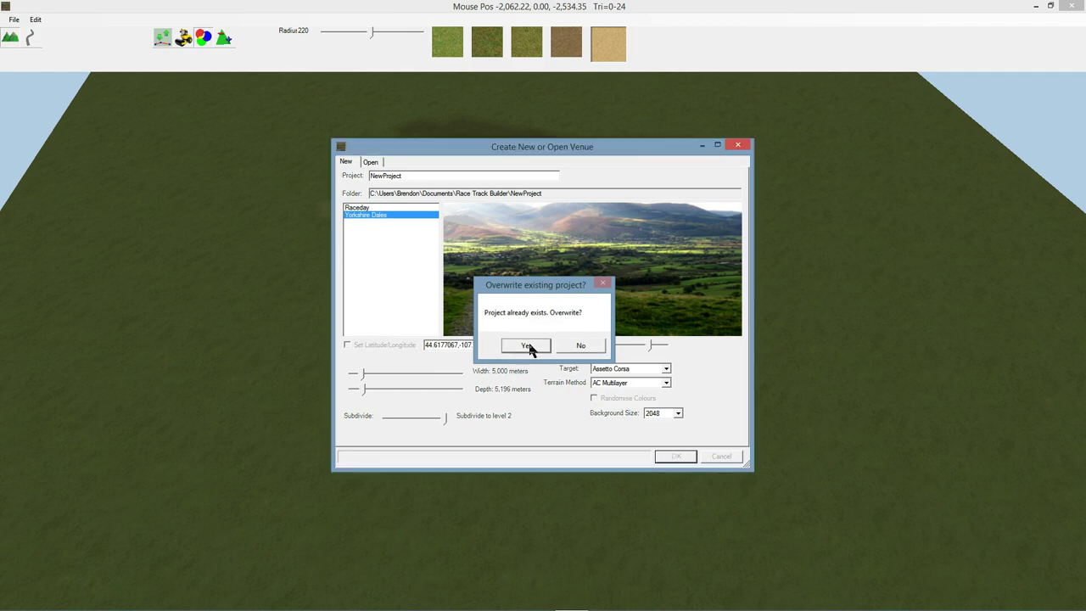
click(526, 345)
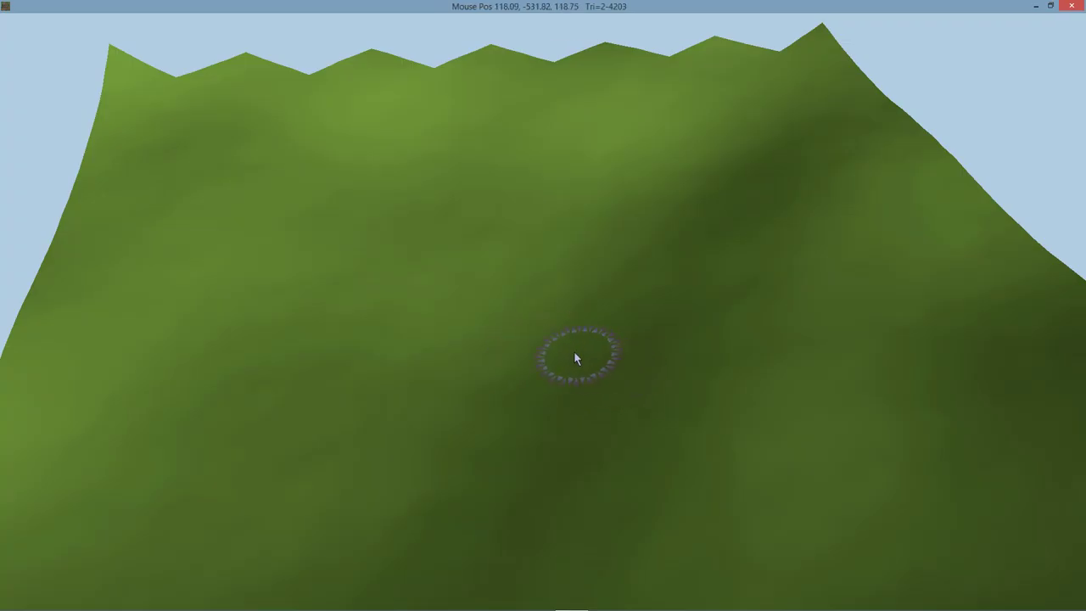
Paint a stroke of the second, darker grass texture onto the hilly terrain.
mouse_move(575, 347)
middle_down()
mouse_move(597, 344)
mouse_move(610, 363)
mouse_move(747, 361)
mouse_move(627, 362)
mouse_move(670, 349)
middle_up()
scroll(582, 385, up, 6)
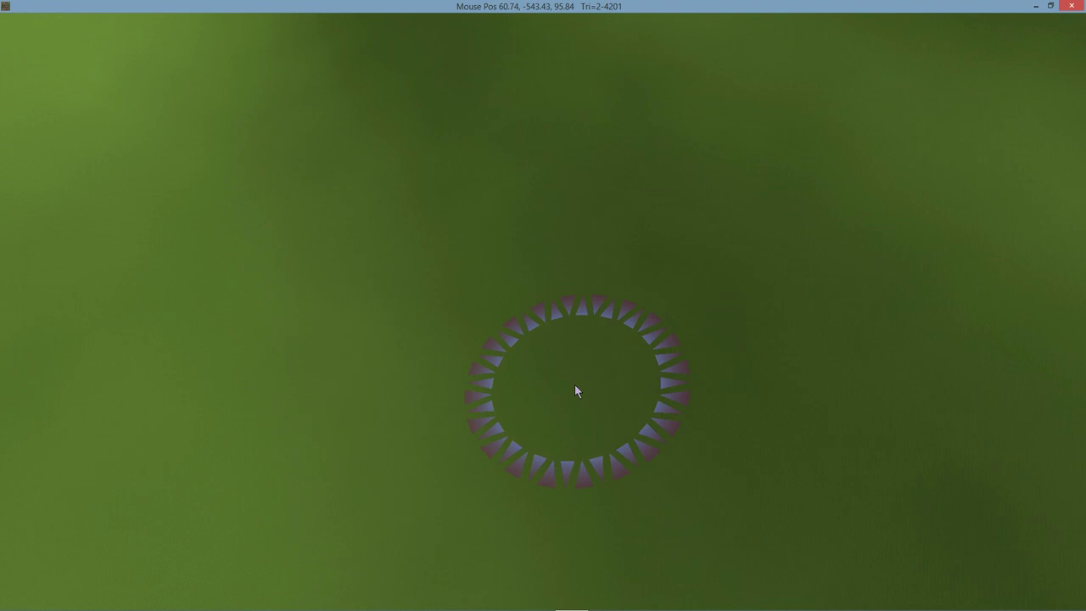
mouse_move(432, 384)
middle_down()
mouse_move(351, 336)
mouse_move(380, 363)
mouse_move(377, 386)
mouse_move(399, 351)
mouse_move(687, 345)
mouse_move(1081, 407)
mouse_move(615, 294)
middle_up()
scroll(377, 386, up, 5)
mouse_move(186, 39)
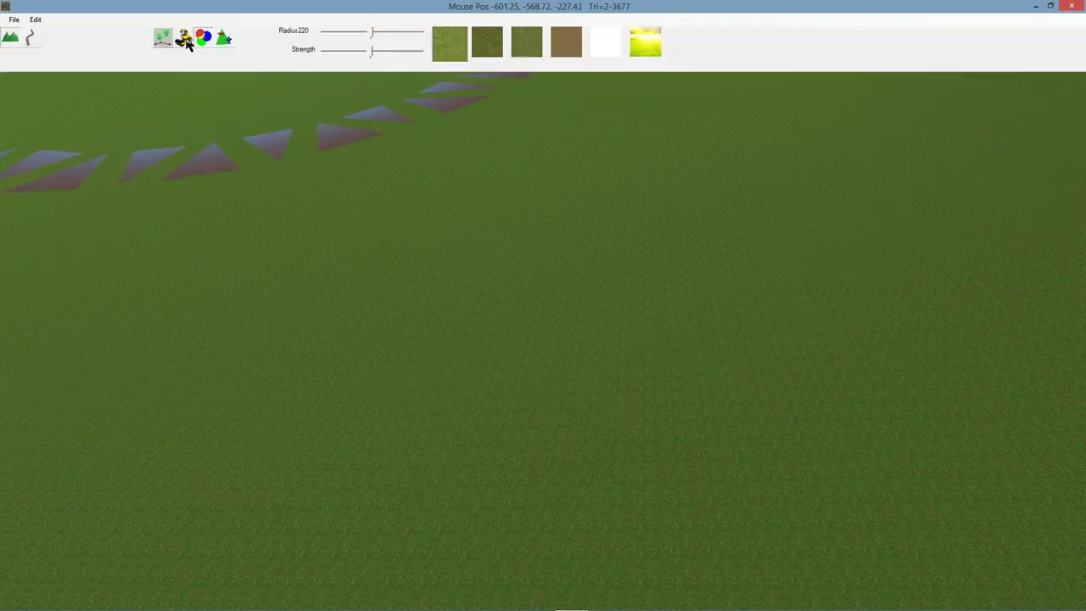
click(497, 48)
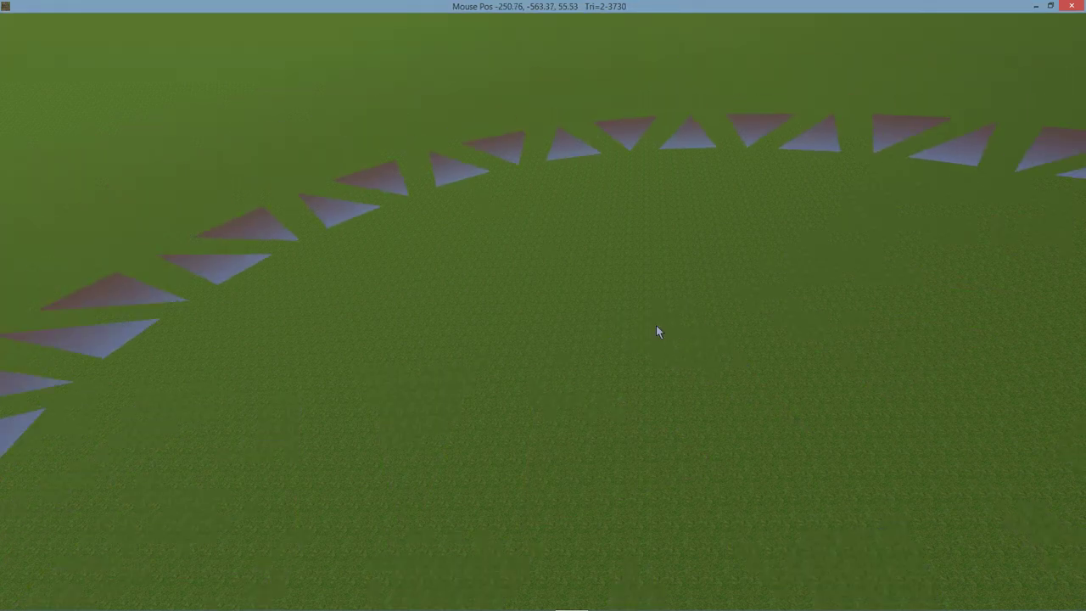
scroll(632, 312, down, 8)
scroll(626, 309, up, 2)
mouse_move(539, 290)
mouse_down()
mouse_move(221, 349)
mouse_move(637, 312)
mouse_move(663, 319)
mouse_move(258, 384)
mouse_move(548, 342)
mouse_move(449, 419)
mouse_move(631, 245)
mouse_up()
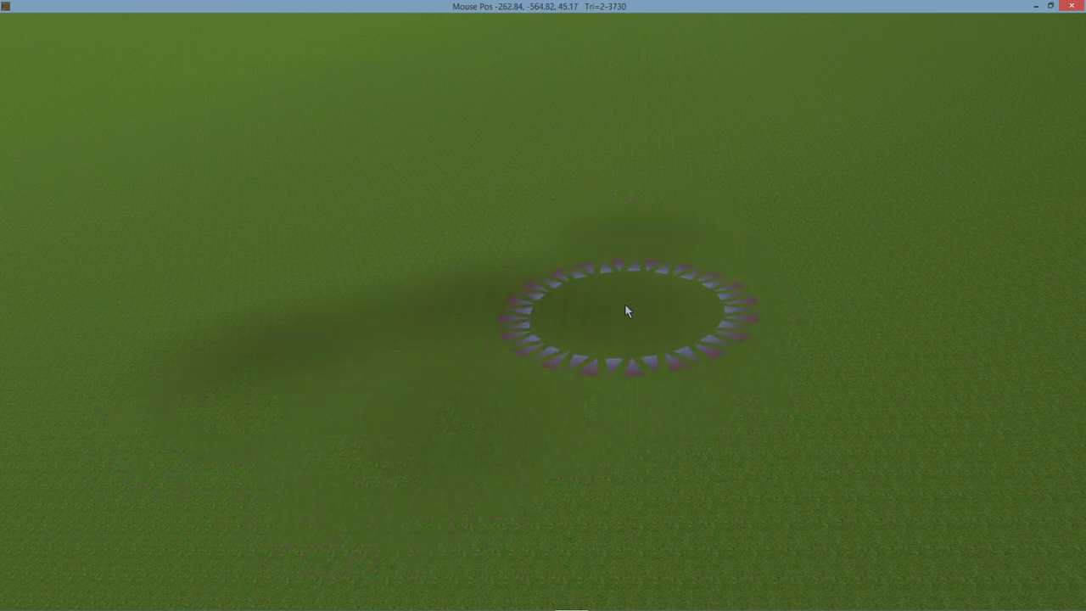
Widen the dark grass patch with another stroke across its middle and inspect the texture blend up close.
mouse_move(649, 294)
middle_down()
mouse_move(803, 286)
mouse_move(804, 265)
middle_up()
mouse_move(570, 344)
mouse_down()
mouse_move(565, 324)
mouse_move(468, 443)
mouse_move(677, 372)
mouse_move(770, 459)
mouse_move(739, 356)
mouse_move(794, 353)
mouse_up()
middle_drag(713, 373, 577, 390)
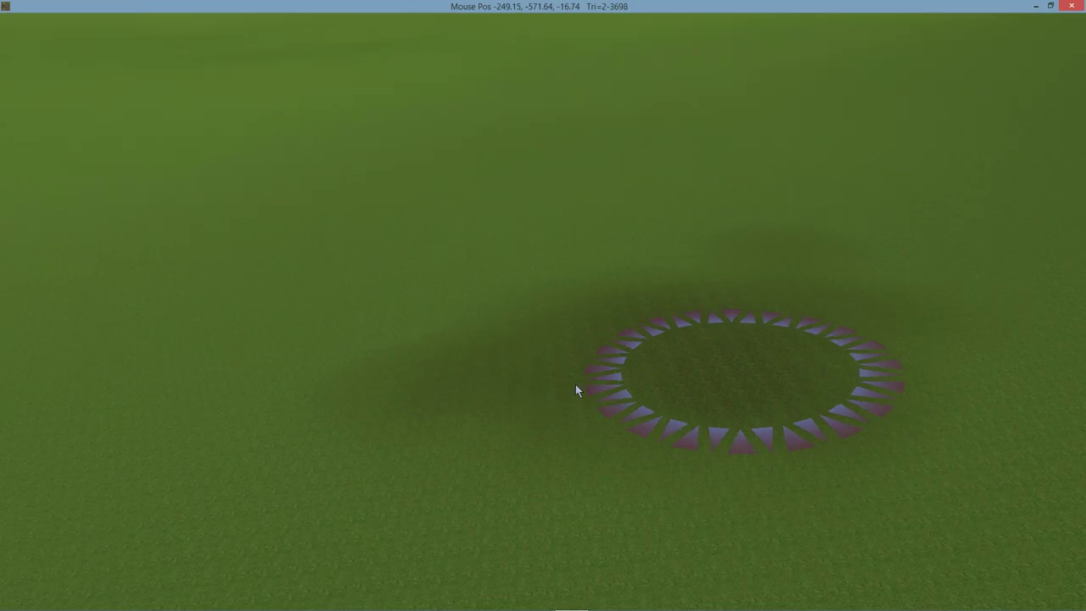
scroll(625, 371, up, 4)
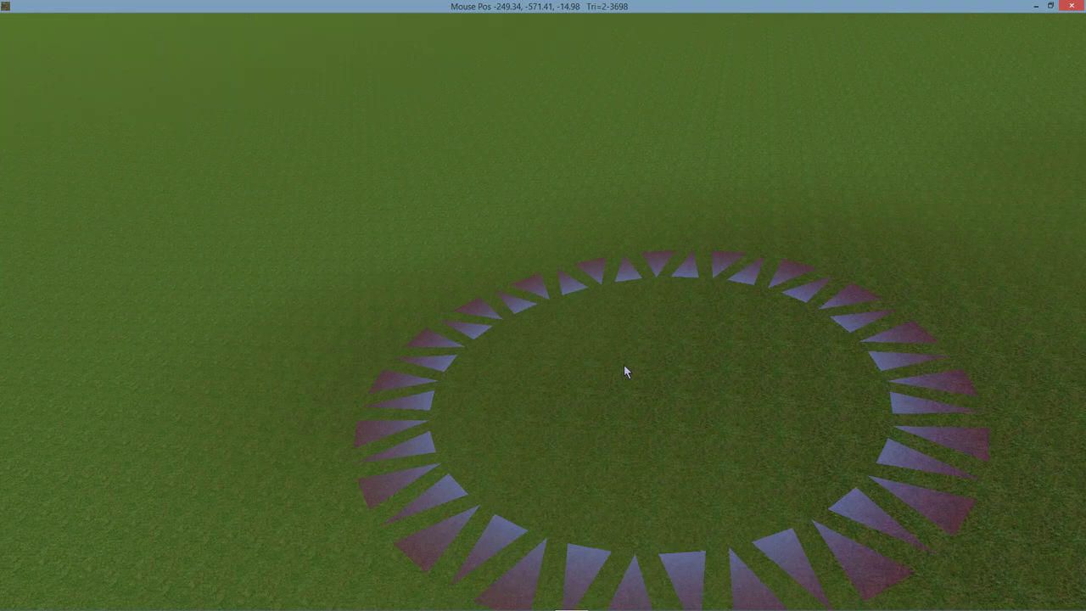
mouse_move(497, 61)
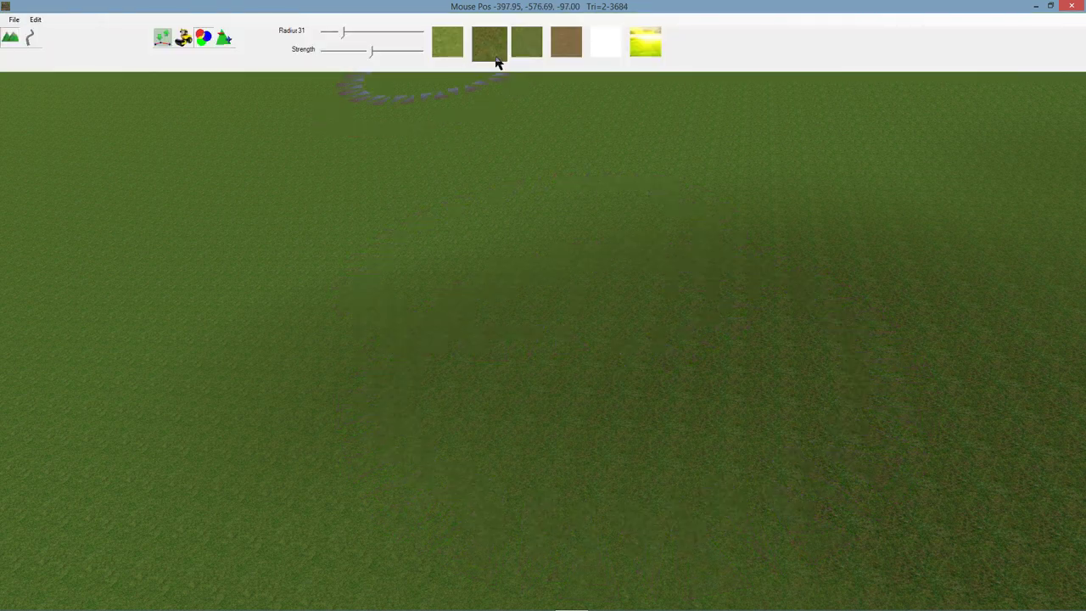
Paint a patch of the third grass texture over the dark grass area and reduce the brush radius to 10.
click(527, 42)
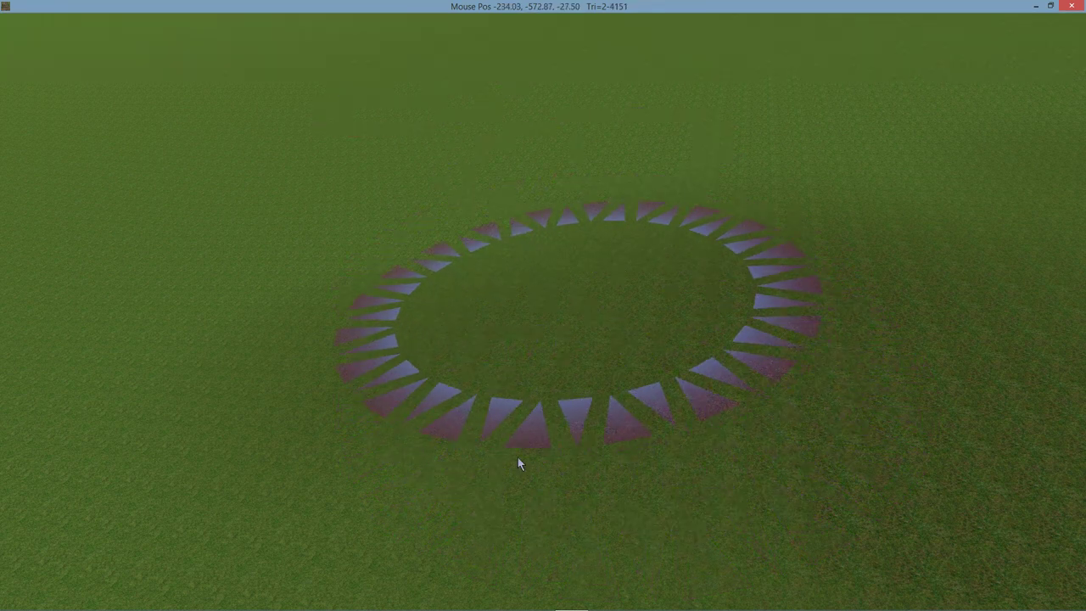
scroll(580, 382, up, 1)
scroll(616, 387, down, 3)
scroll(625, 381, down, 2)
scroll(626, 381, up, 2)
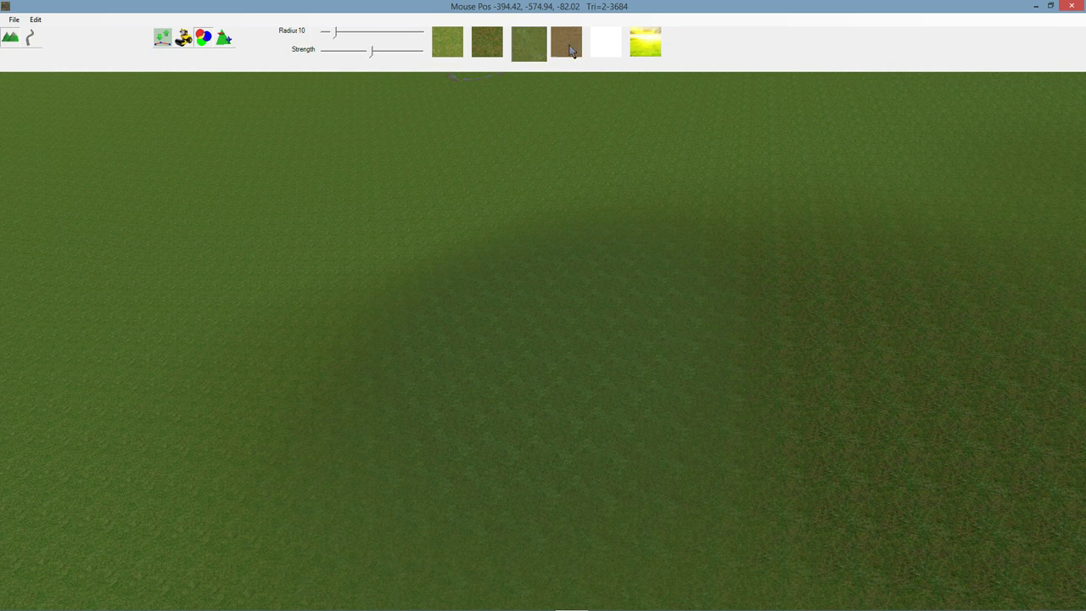
Paint a band of the brown soil texture across the newly painted grass patch.
click(572, 49)
mouse_move(621, 407)
mouse_down()
mouse_move(518, 330)
mouse_move(359, 424)
mouse_up()
click(359, 423)
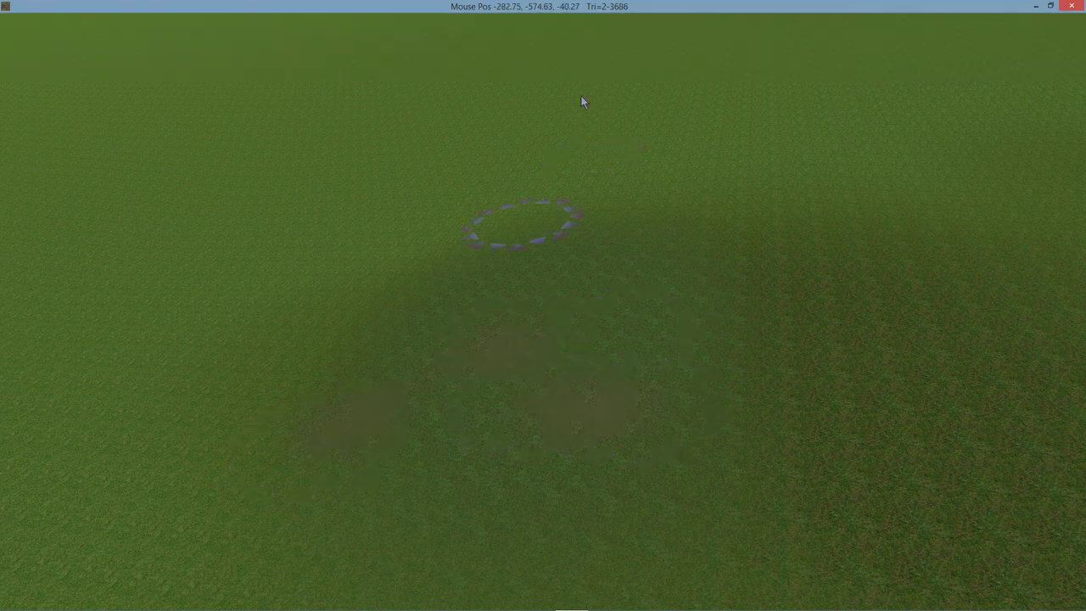
mouse_move(567, 46)
click(484, 47)
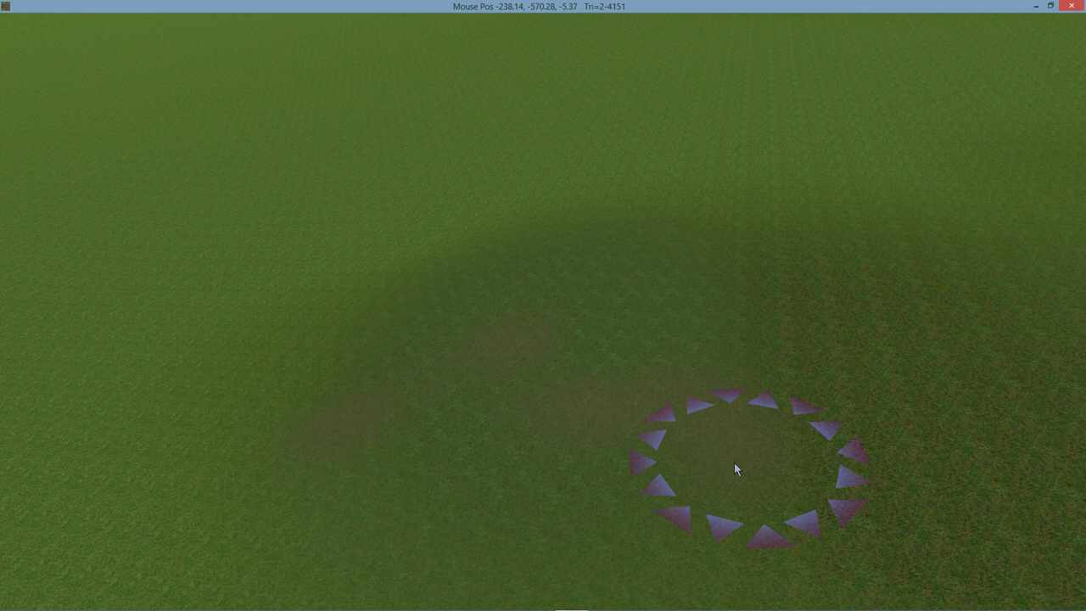
mouse_move(458, 406)
mouse_down()
mouse_move(310, 359)
mouse_move(488, 447)
mouse_move(662, 480)
mouse_move(423, 464)
mouse_up()
mouse_move(547, 26)
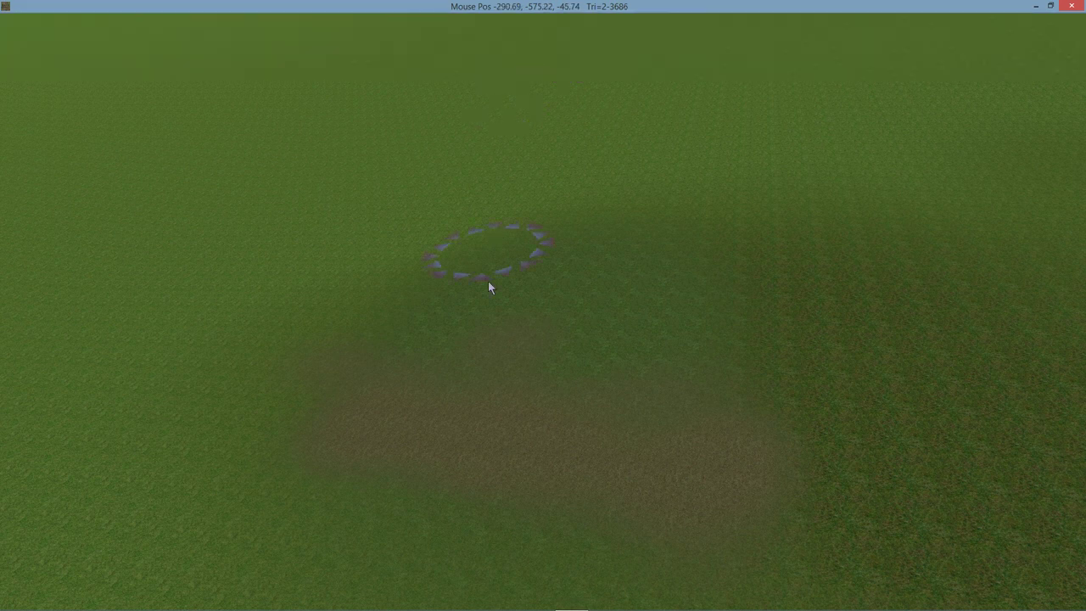
Paint a band of the second, darker grass texture across the middle of the soil patch.
mouse_move(510, 334)
right_down()
mouse_move(514, 353)
mouse_move(497, 350)
mouse_move(513, 349)
right_up()
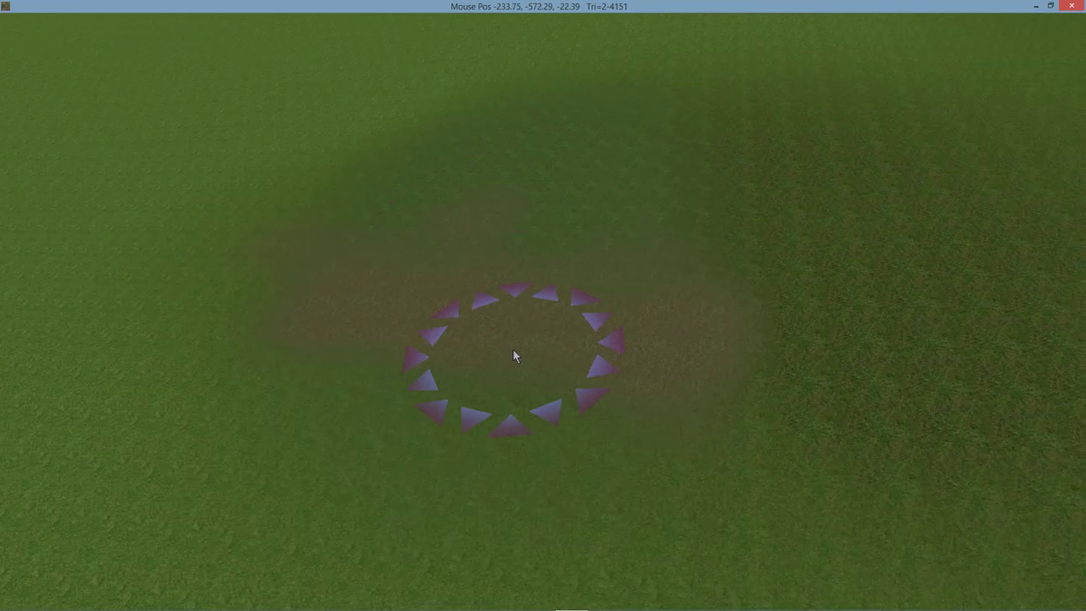
mouse_move(540, 281)
middle_down()
mouse_move(729, 280)
mouse_move(898, 256)
middle_up()
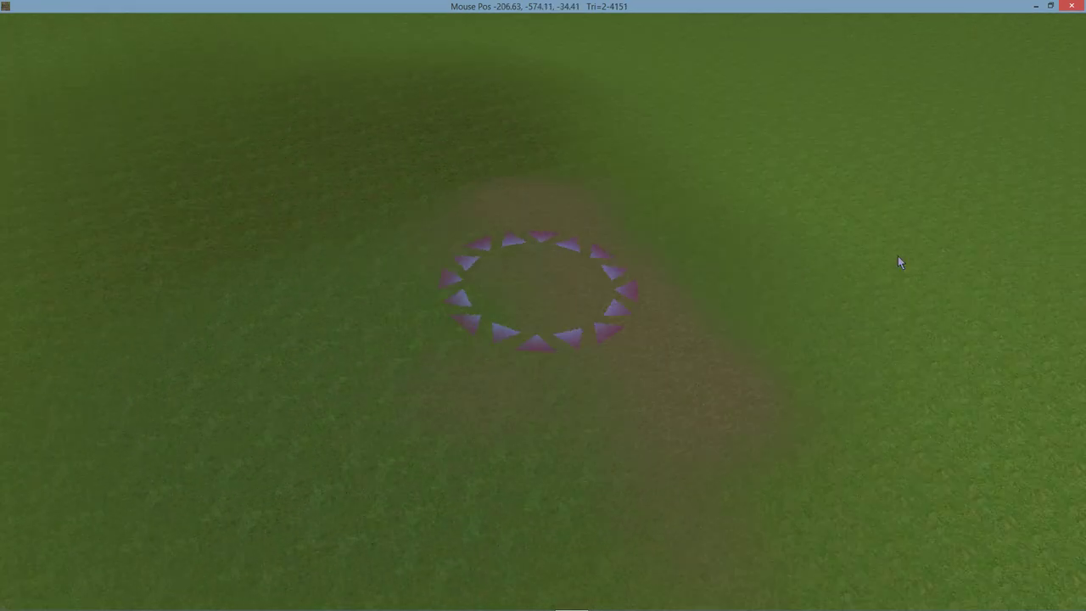
mouse_move(898, 259)
right_down()
mouse_move(930, 232)
mouse_move(781, 267)
right_up()
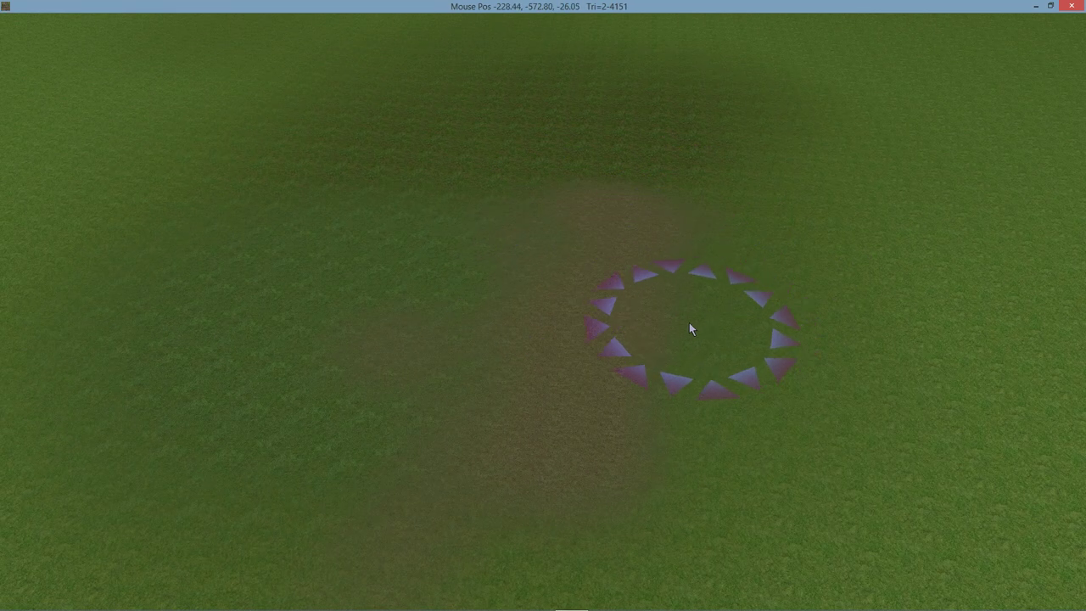
mouse_move(557, 36)
click(483, 45)
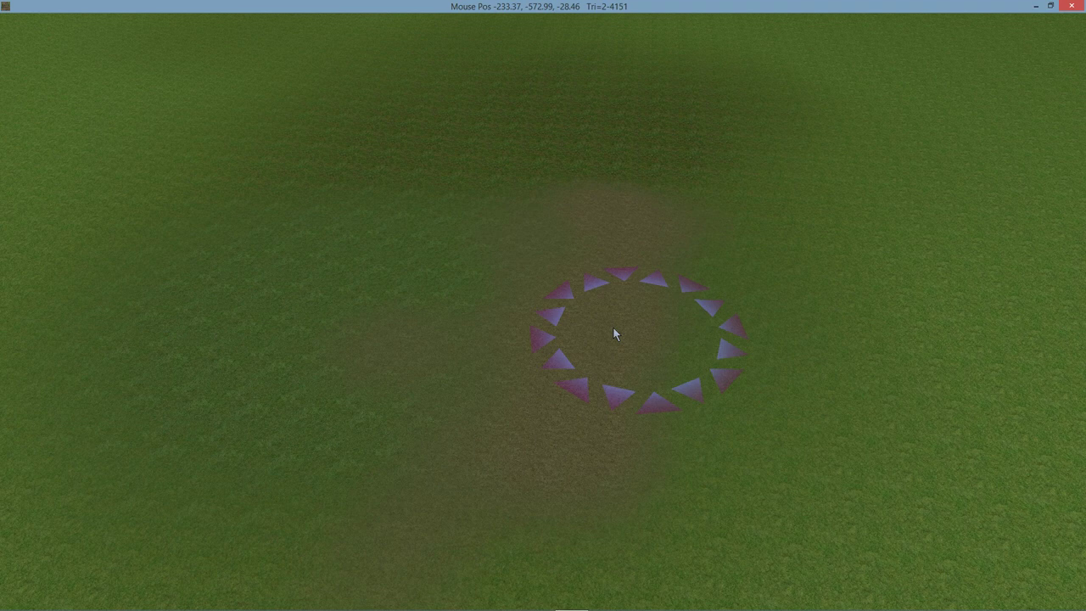
scroll(585, 329, up, 5)
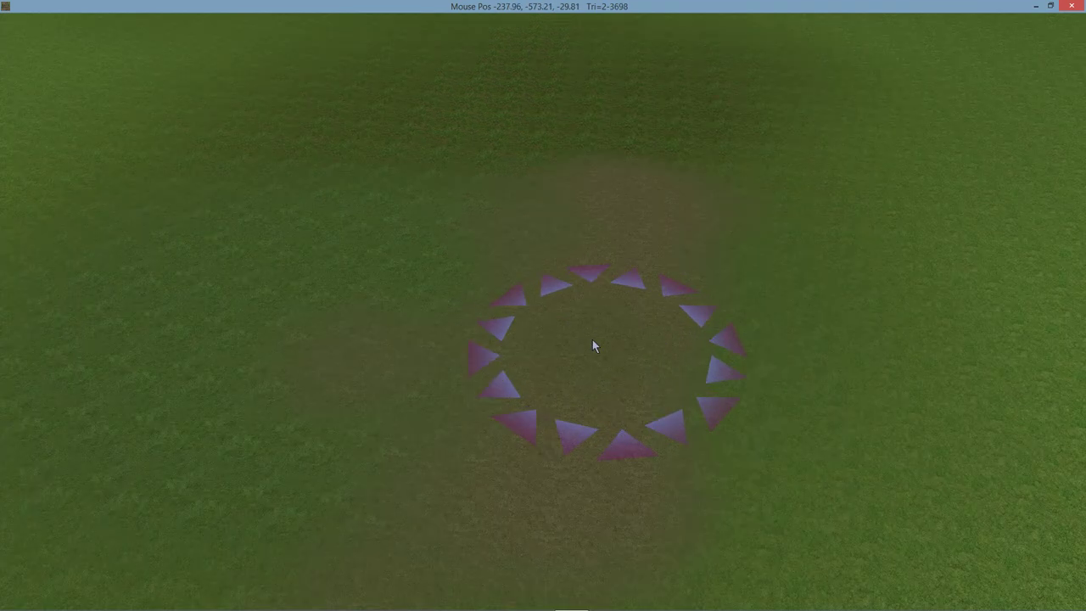
mouse_move(662, 302)
middle_down()
mouse_move(808, 279)
mouse_move(701, 274)
mouse_move(631, 377)
mouse_move(773, 292)
mouse_move(716, 283)
mouse_move(786, 284)
middle_up()
mouse_move(801, 321)
mouse_down()
mouse_move(928, 297)
mouse_move(826, 318)
mouse_up()
scroll(813, 328, down, 3)
scroll(813, 327, down, 3)
mouse_move(781, 339)
middle_down()
mouse_move(653, 355)
mouse_move(605, 383)
mouse_move(784, 355)
middle_up()
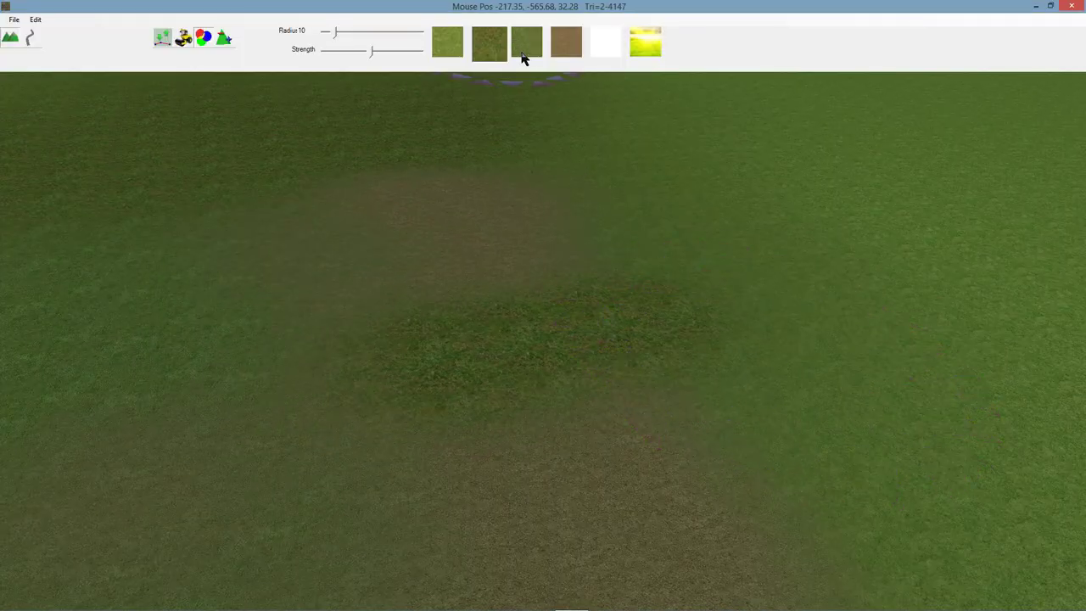
Paint strokes of the third and first grass textures beside the dark grass band, using a brush radius of 4 for the first.
click(526, 46)
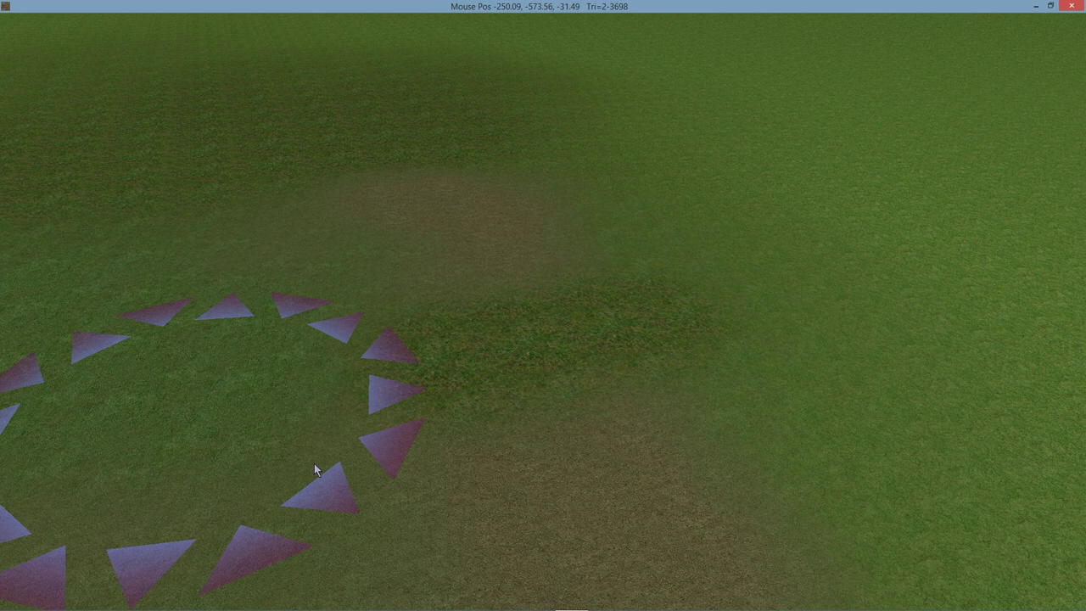
mouse_move(386, 26)
click(448, 44)
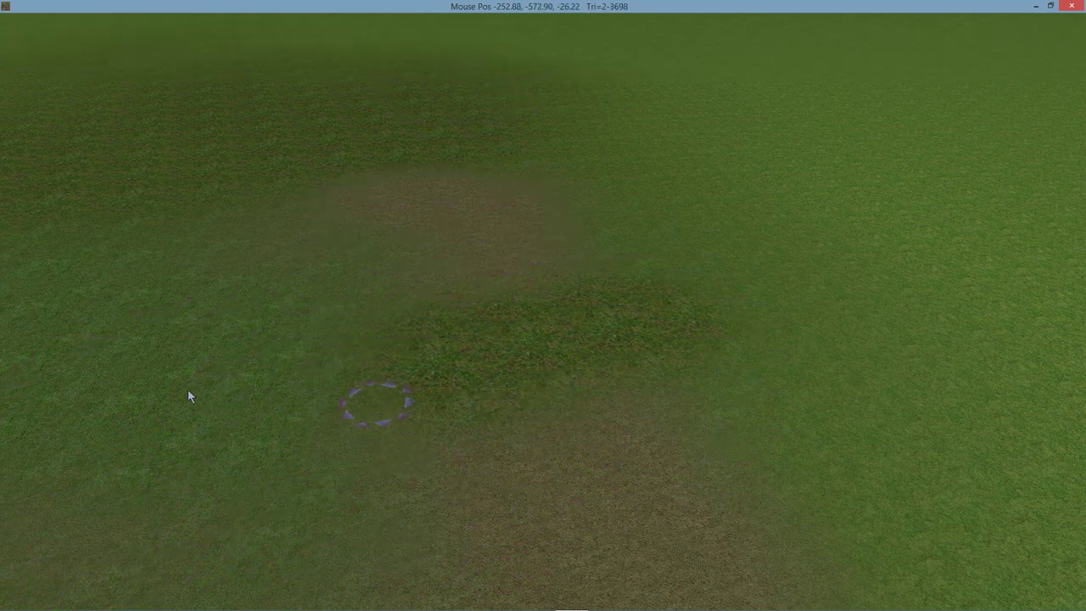
drag(189, 397, 327, 417)
drag(201, 450, 337, 404)
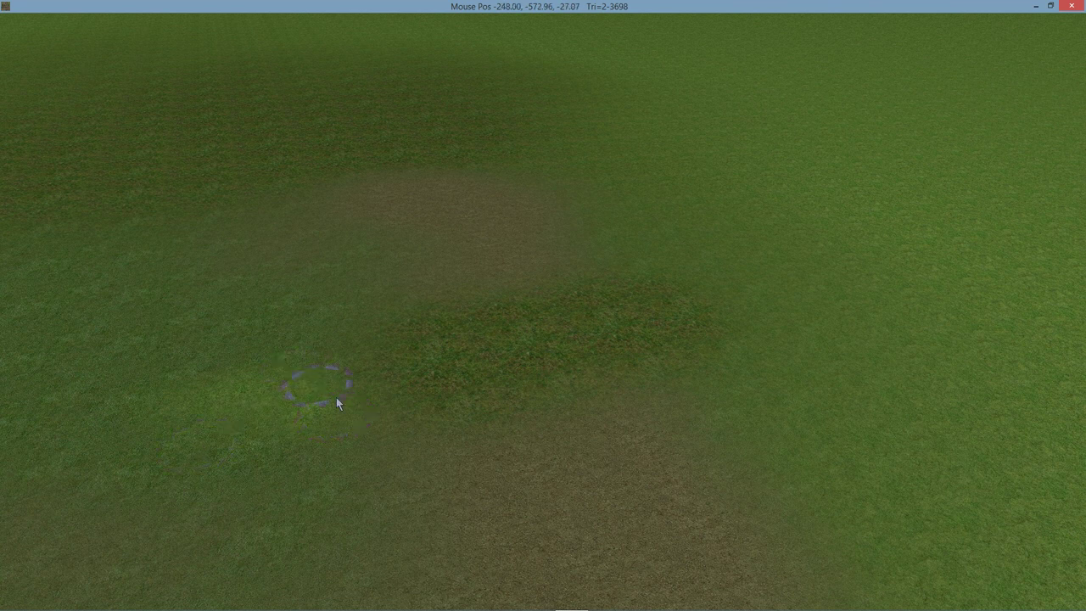
drag(345, 281, 372, 276)
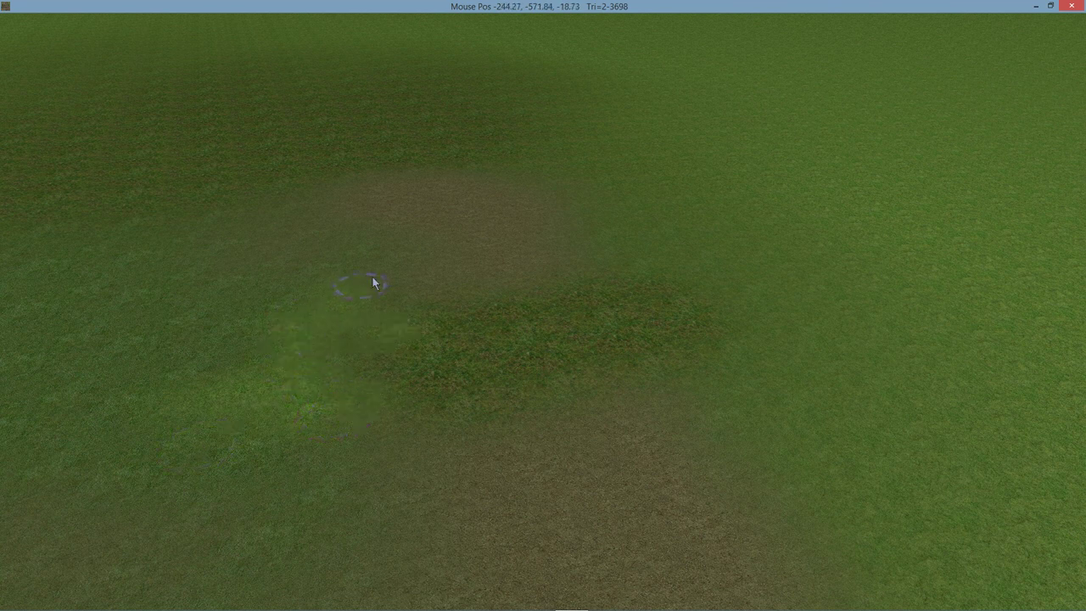
Tint the freshly painted light grass beside the dark band with the white colour brush.
click(608, 36)
right_drag(492, 282, 465, 291)
scroll(486, 288, up, 5)
mouse_move(486, 291)
mouse_down()
mouse_move(443, 274)
mouse_move(337, 324)
mouse_up()
Lower the brush strength to about one sixth and tint the dark band's near edge and the soil behind it.
mouse_move(399, 49)
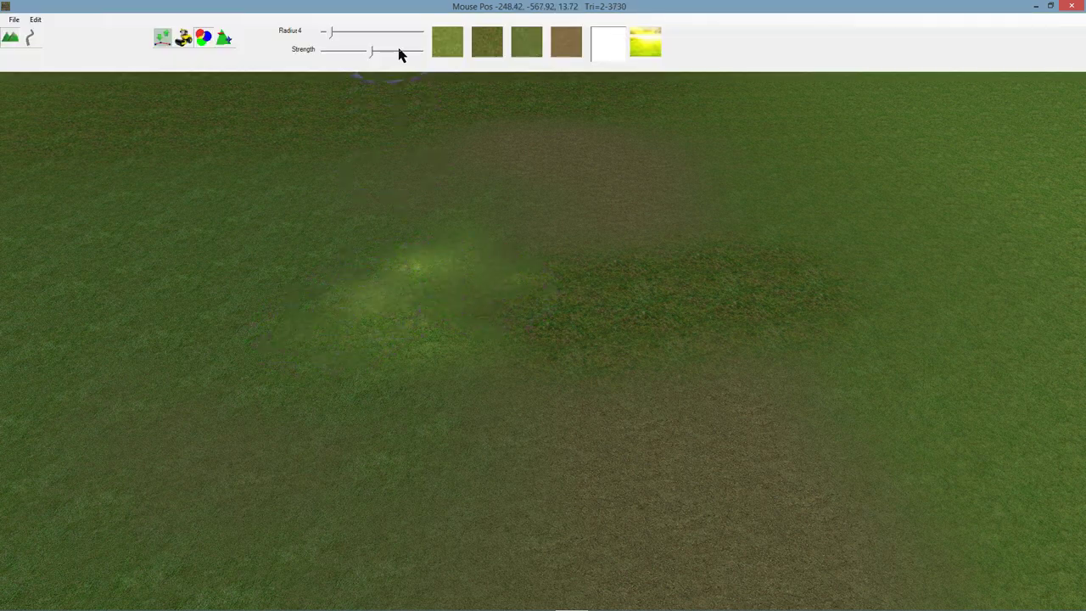
drag(368, 52, 335, 53)
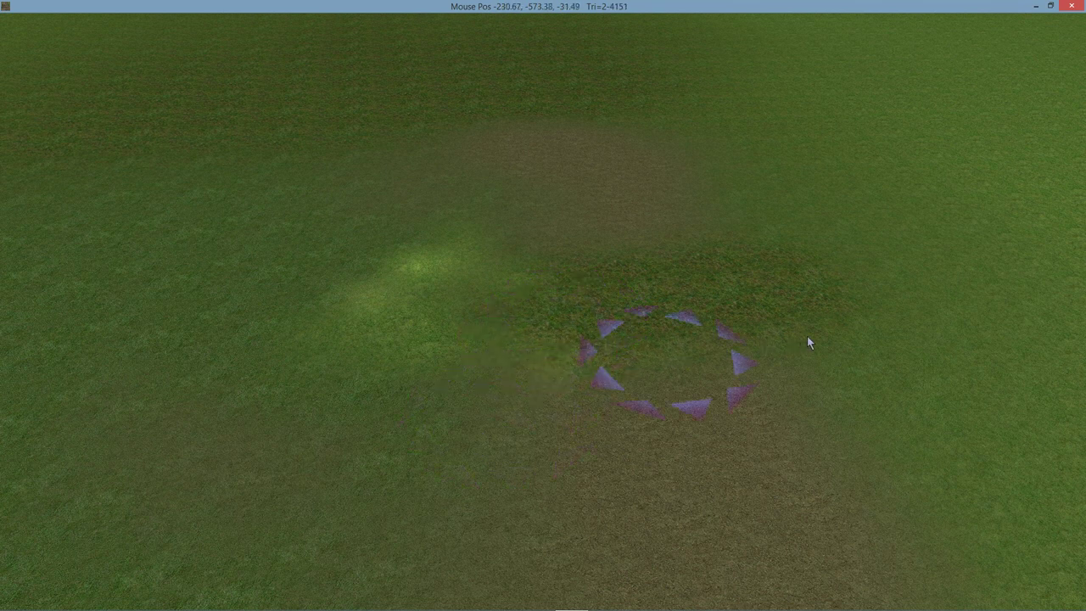
mouse_move(807, 336)
mouse_down()
mouse_move(604, 365)
mouse_move(350, 369)
mouse_move(400, 371)
mouse_up()
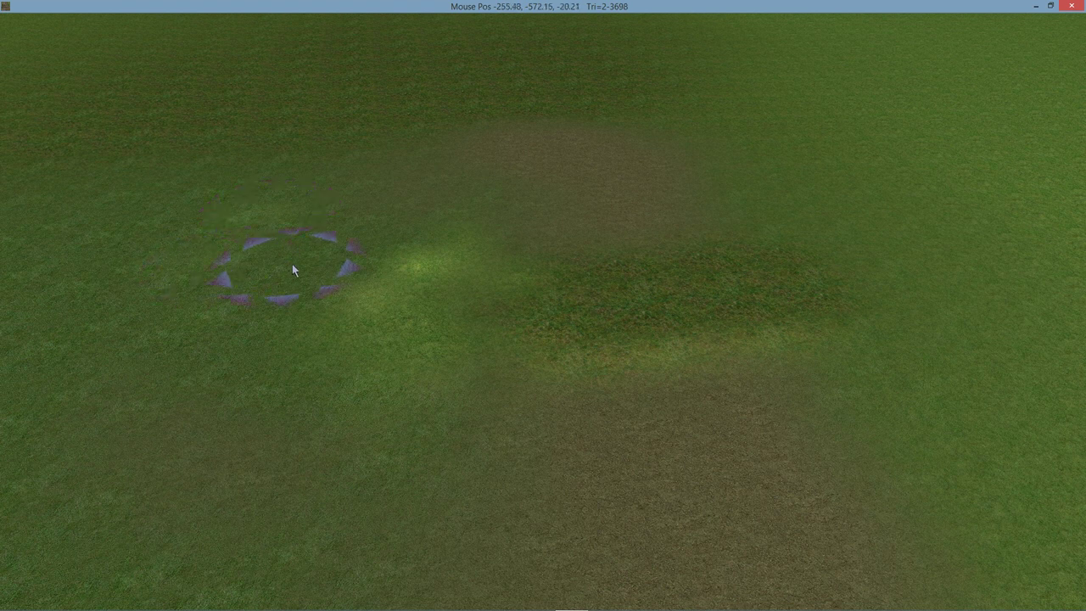
mouse_move(292, 270)
mouse_down()
mouse_move(136, 270)
mouse_move(297, 219)
mouse_move(416, 198)
mouse_move(394, 185)
mouse_move(540, 217)
mouse_move(635, 189)
mouse_move(664, 209)
mouse_up()
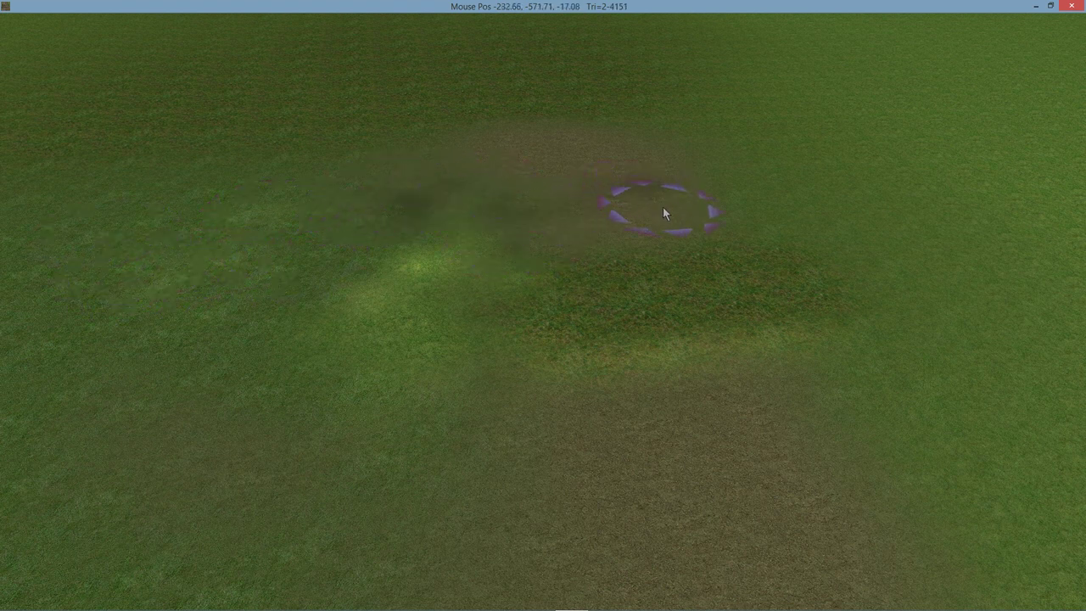
Change the brush colour from white to yellow with hue 41, saturation 154 and luminance 140.
click(609, 42)
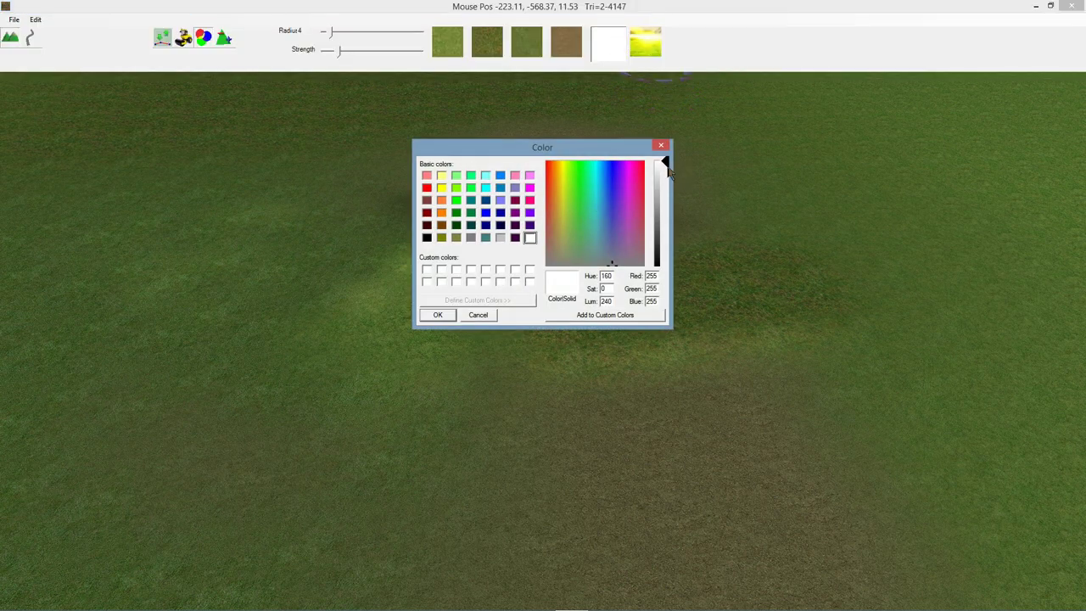
drag(558, 197, 564, 202)
click(660, 203)
click(448, 316)
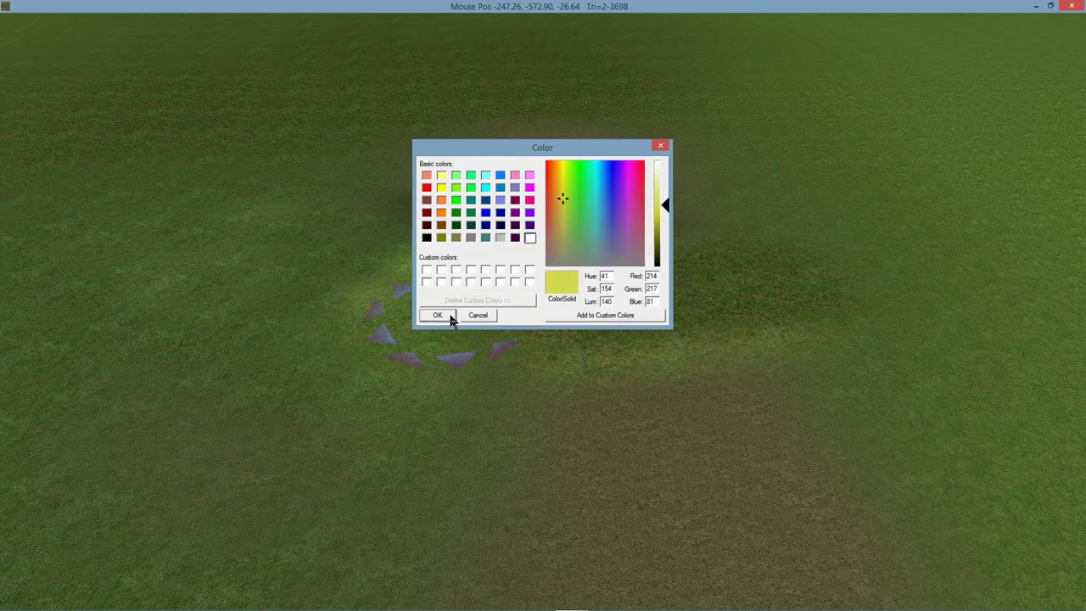
Tint the near soil patch with strokes of the yellow colour brush.
middle_drag(593, 241, 490, 239)
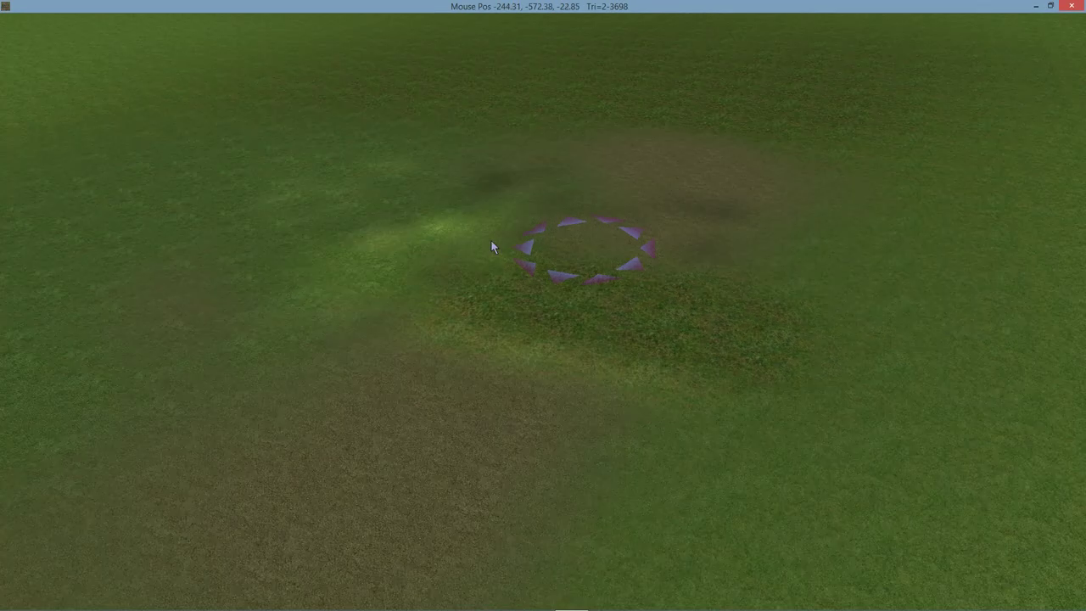
mouse_move(492, 337)
middle_down()
mouse_move(424, 389)
mouse_move(373, 398)
middle_up()
mouse_move(598, 320)
mouse_down()
mouse_move(500, 449)
mouse_move(599, 402)
mouse_move(620, 365)
mouse_move(554, 401)
mouse_move(419, 379)
mouse_move(562, 356)
mouse_move(557, 325)
mouse_move(532, 333)
mouse_move(558, 393)
mouse_up()
scroll(554, 393, up, 5)
mouse_move(565, 348)
middle_down()
mouse_move(756, 336)
mouse_move(870, 344)
mouse_move(723, 353)
mouse_move(773, 337)
mouse_move(710, 369)
middle_up()
Select the sunlit-grass brush and examine the specular values in the Background material's Assetto Corsa settings.
mouse_move(717, 5)
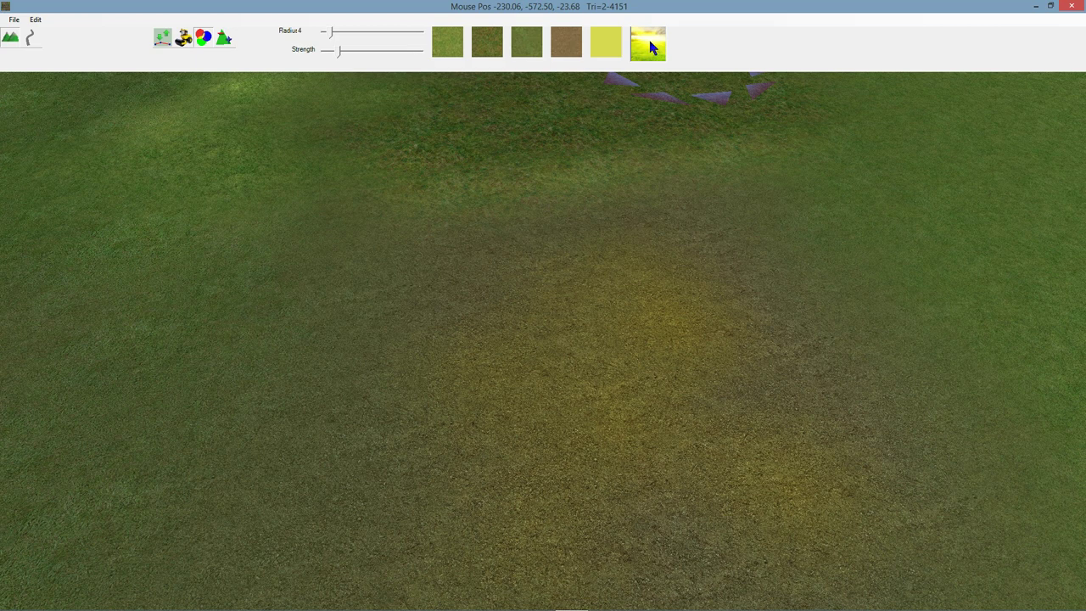
mouse_move(643, 63)
middle_down()
mouse_move(643, 369)
mouse_move(650, 352)
mouse_move(764, 279)
mouse_move(566, 331)
middle_up()
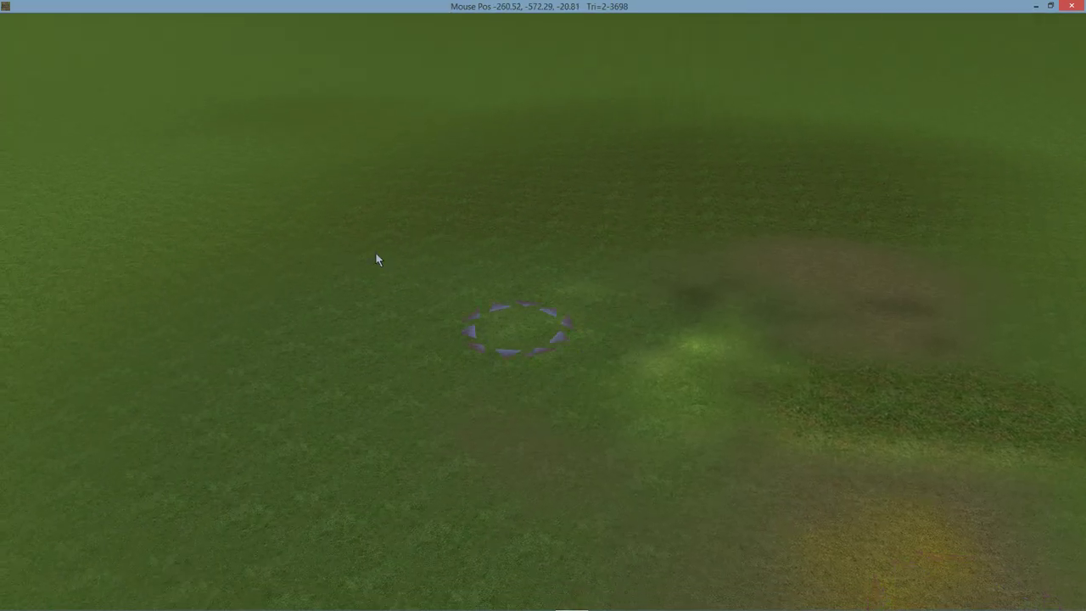
click(13, 19)
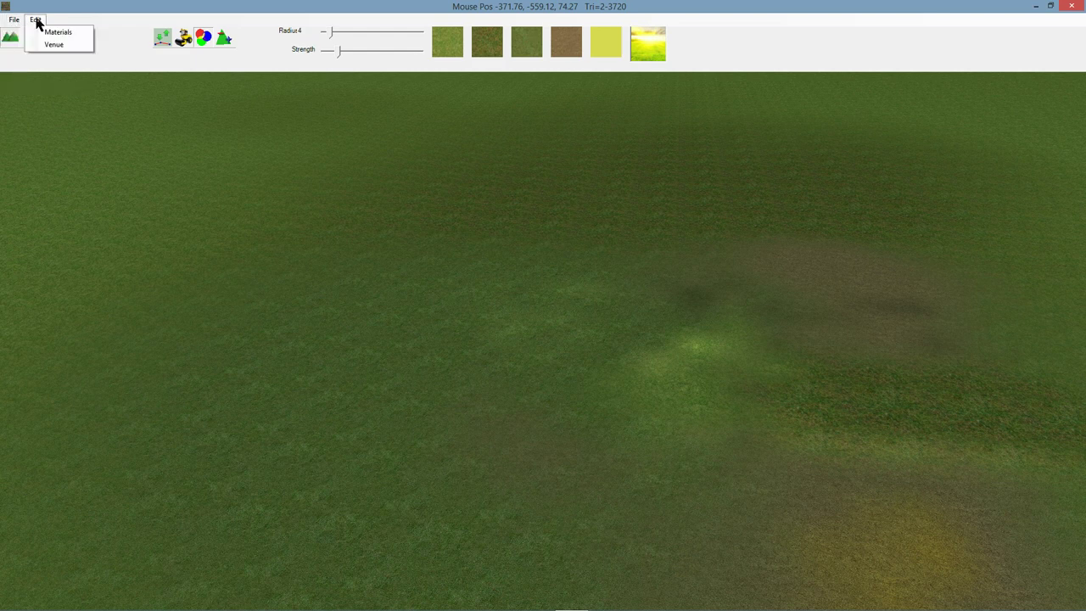
click(53, 30)
click(258, 206)
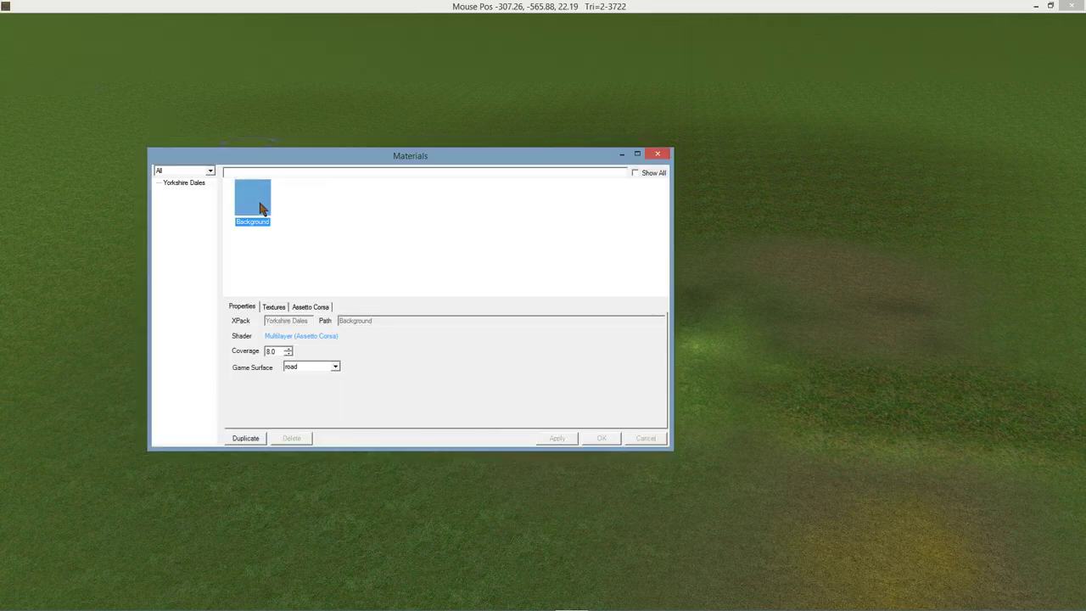
click(321, 307)
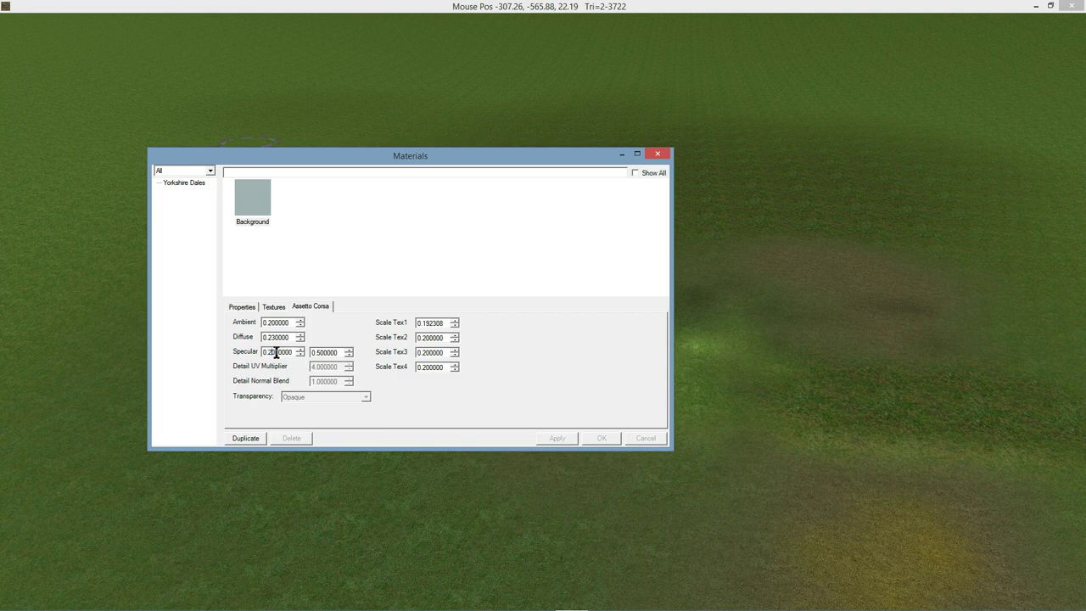
click(325, 353)
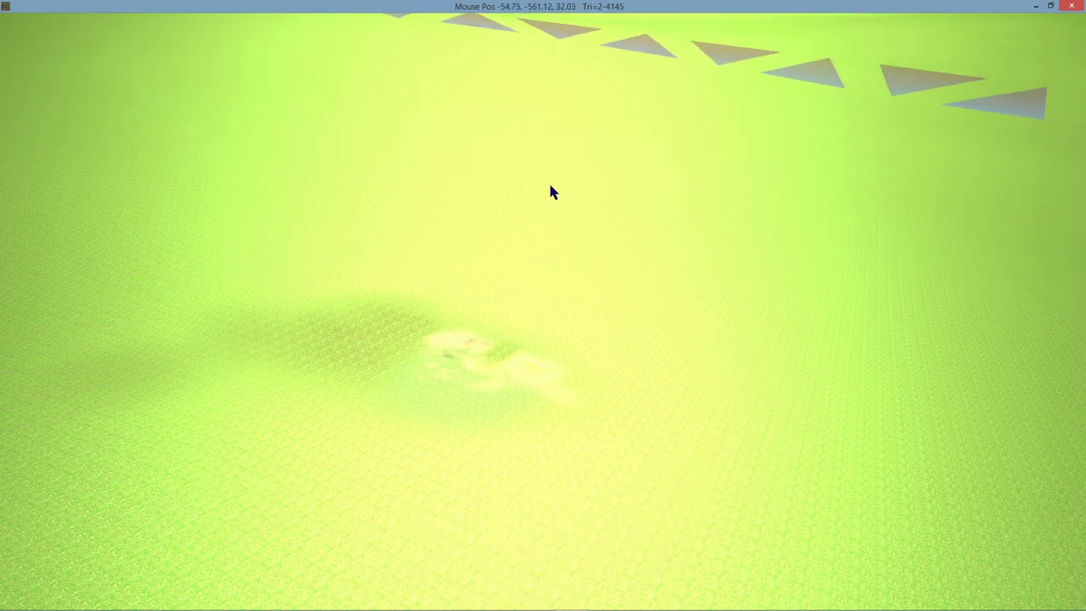
Darken the over-bright terrain with the sunlit-grass brush at radius 1000 and review the Background material's Assetto Corsa settings.
click(483, 244)
click(34, 19)
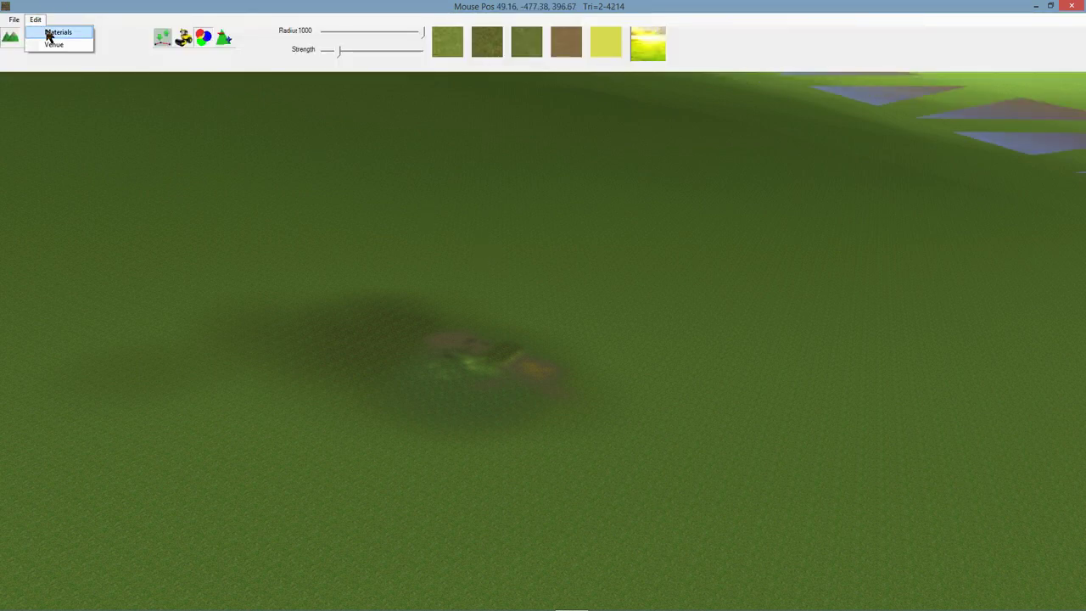
click(50, 37)
click(125, 73)
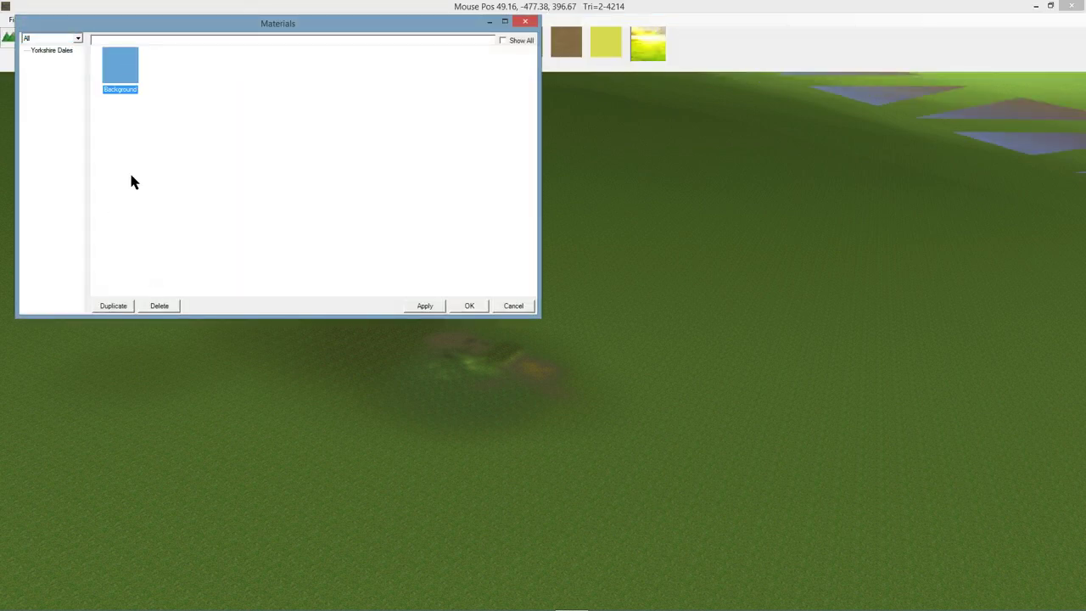
double_click(120, 75)
click(187, 175)
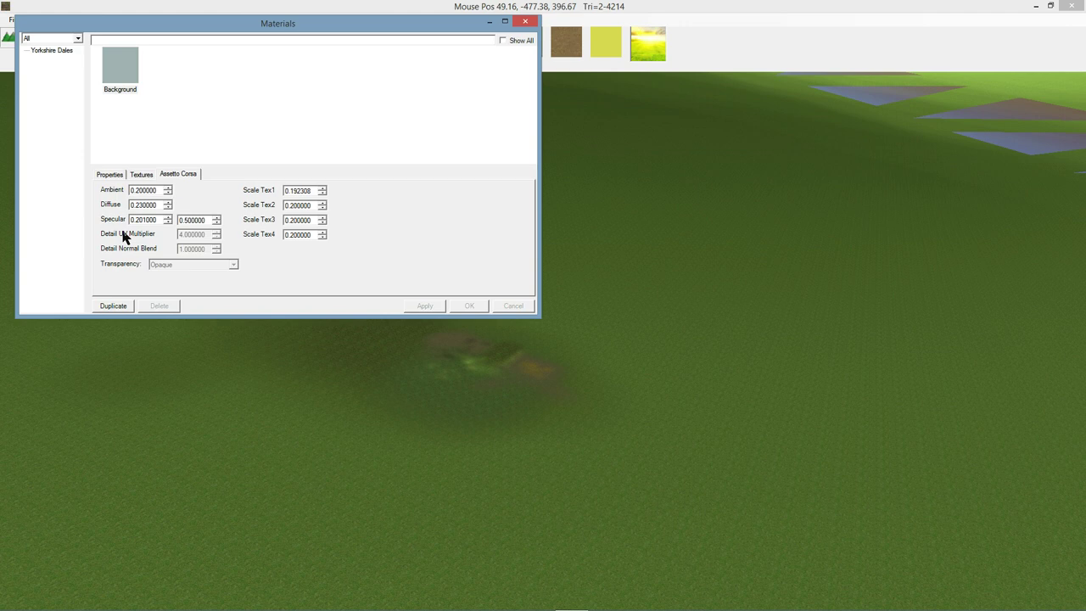
click(522, 24)
Resize the sunlit-grass brush down from radius 1000 and brighten the yellow-tinted soil patch with it.
right_drag(558, 264, 378, 146)
key(w)
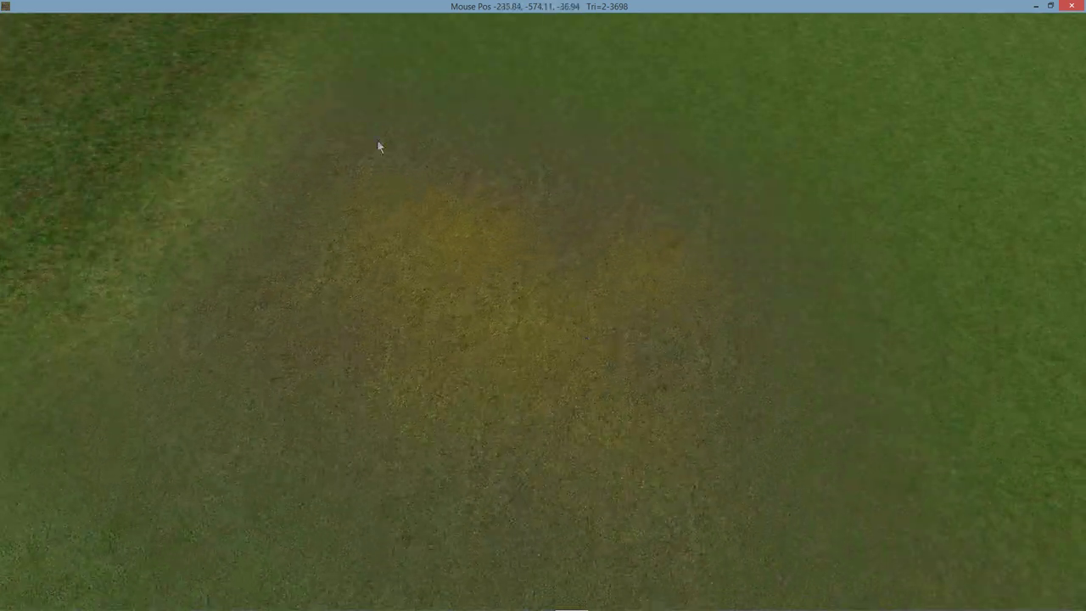
right_drag(423, 229, 492, 194)
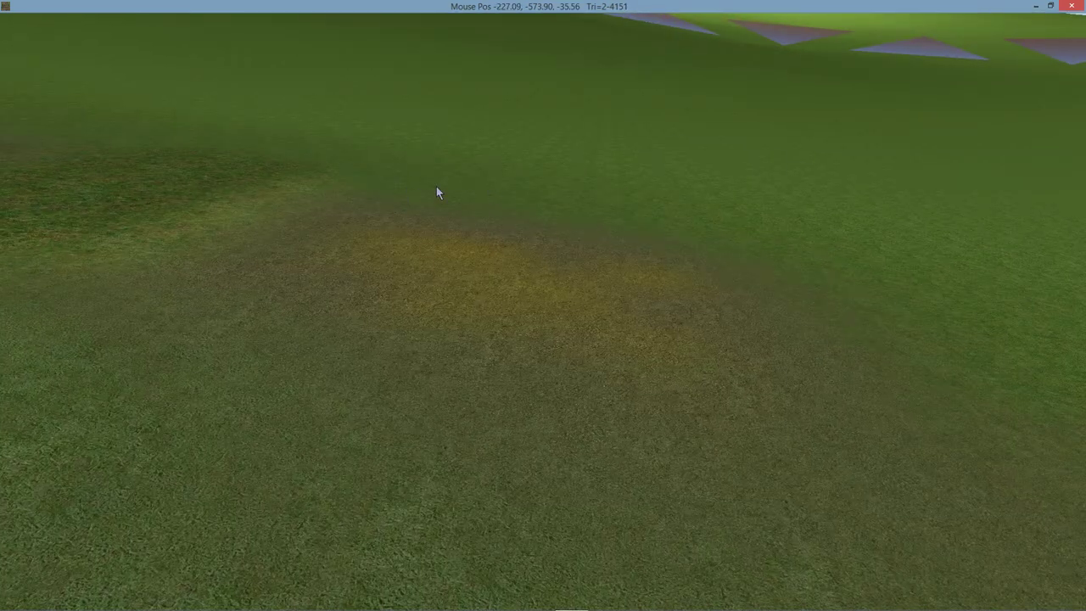
right_drag(468, 264, 297, 82)
mouse_move(625, 15)
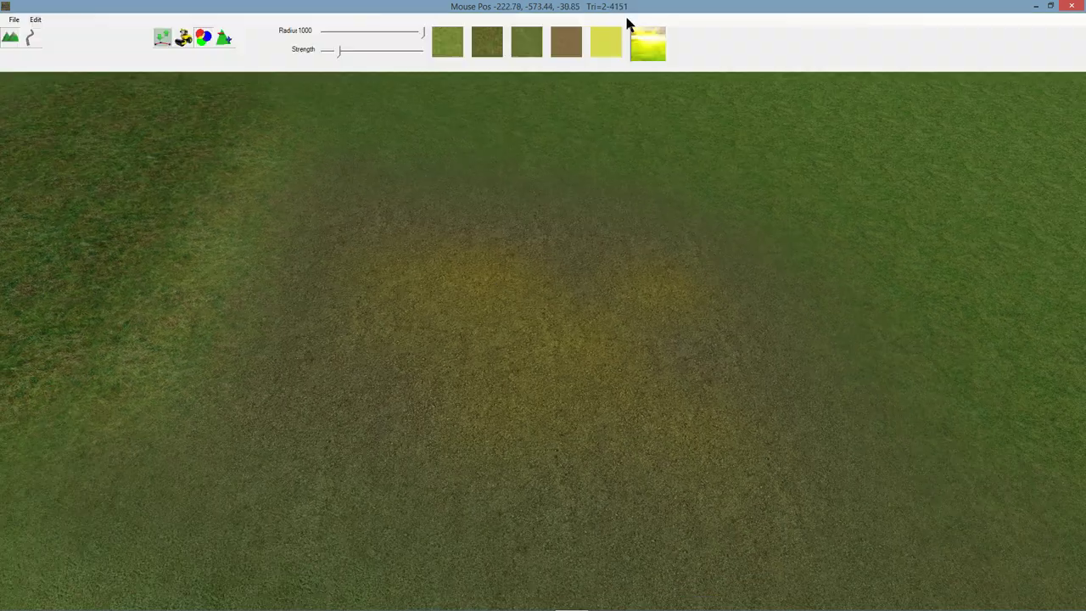
click(643, 33)
scroll(384, 333, up, 1)
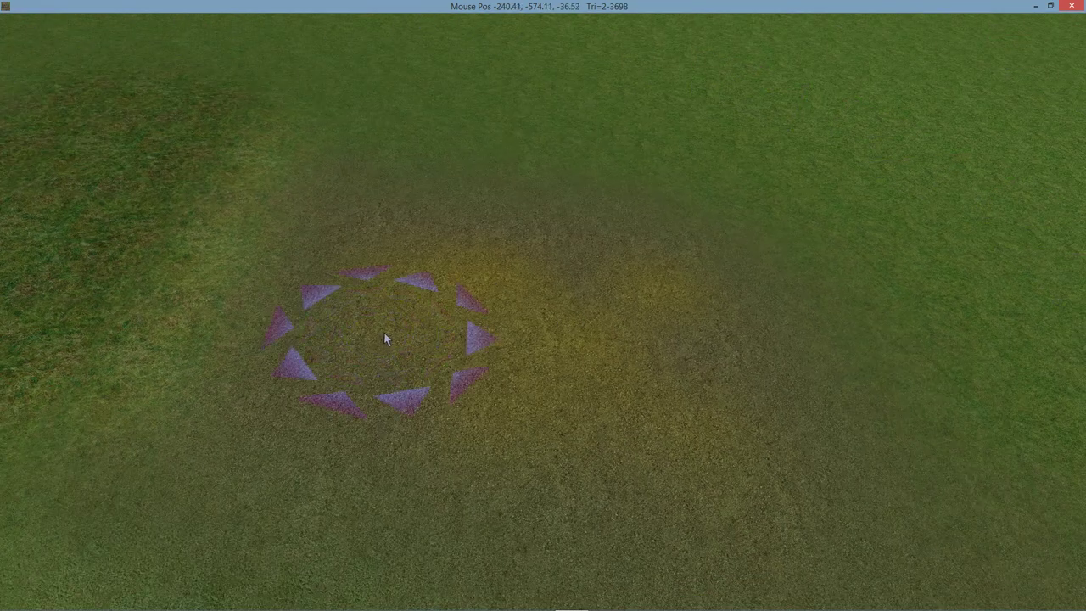
scroll(384, 332, down, 2)
scroll(389, 333, up, 6)
mouse_move(440, 337)
mouse_down()
mouse_move(366, 335)
mouse_move(392, 337)
mouse_move(379, 328)
mouse_up()
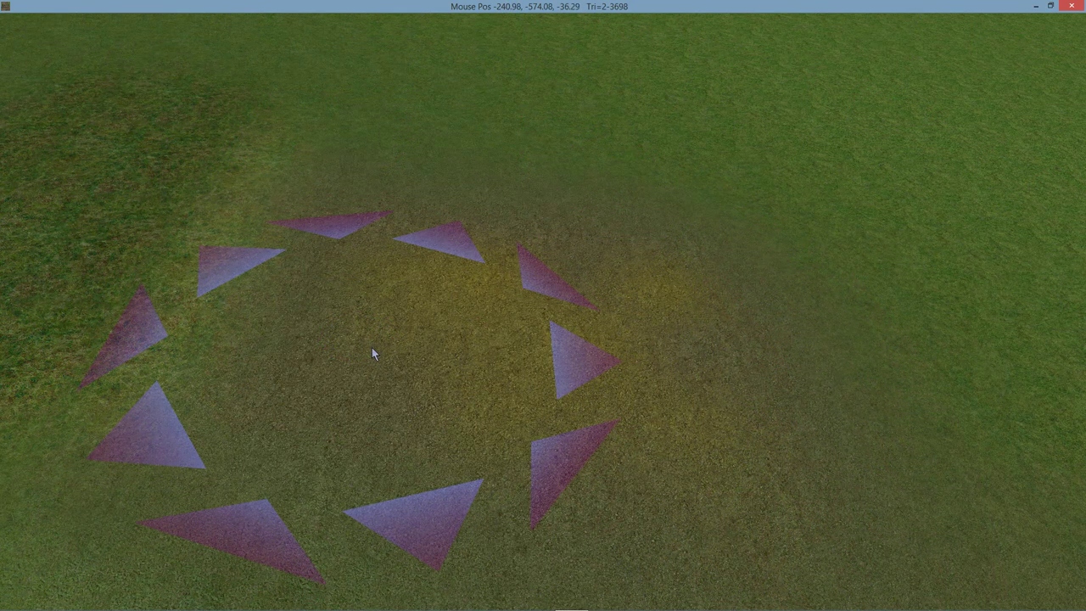
mouse_move(438, 57)
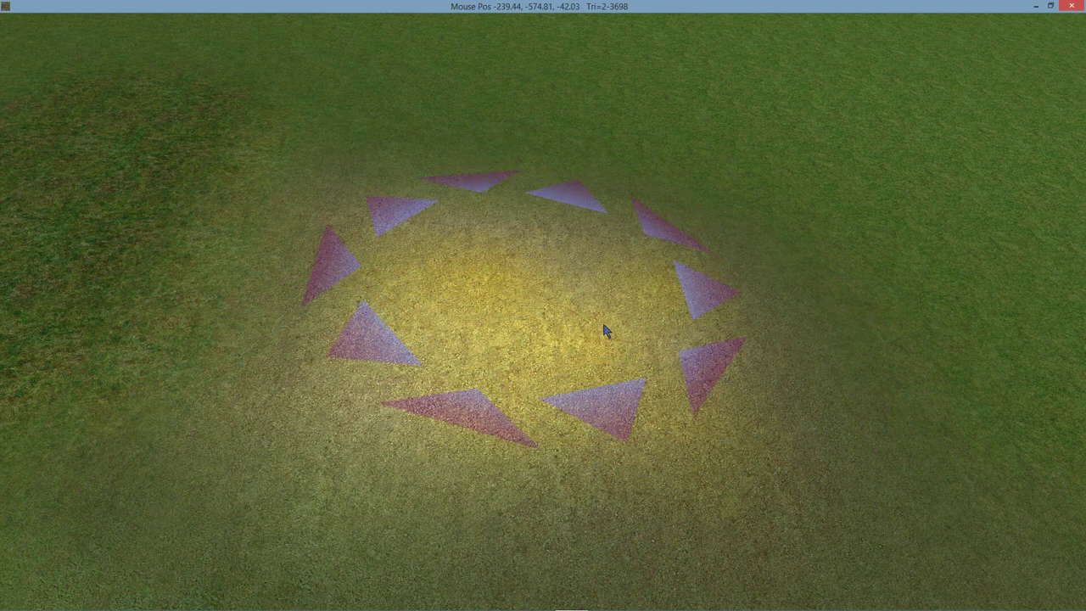
Brighten the ground next to the yellow patch with the sunlit-grass brush and display the terrain wireframe.
mouse_move(603, 325)
middle_down()
mouse_move(557, 243)
mouse_move(411, 212)
mouse_move(564, 212)
mouse_move(603, 219)
mouse_move(450, 229)
mouse_move(159, 208)
mouse_move(138, 238)
mouse_move(243, 232)
mouse_move(272, 216)
mouse_move(274, 230)
mouse_move(347, 266)
mouse_move(676, 266)
mouse_move(568, 231)
mouse_move(540, 269)
mouse_move(489, 259)
mouse_move(274, 290)
mouse_move(461, 368)
mouse_move(553, 339)
mouse_move(662, 158)
mouse_move(644, 236)
mouse_move(552, 286)
mouse_move(560, 305)
mouse_move(529, 300)
mouse_move(512, 329)
middle_up()
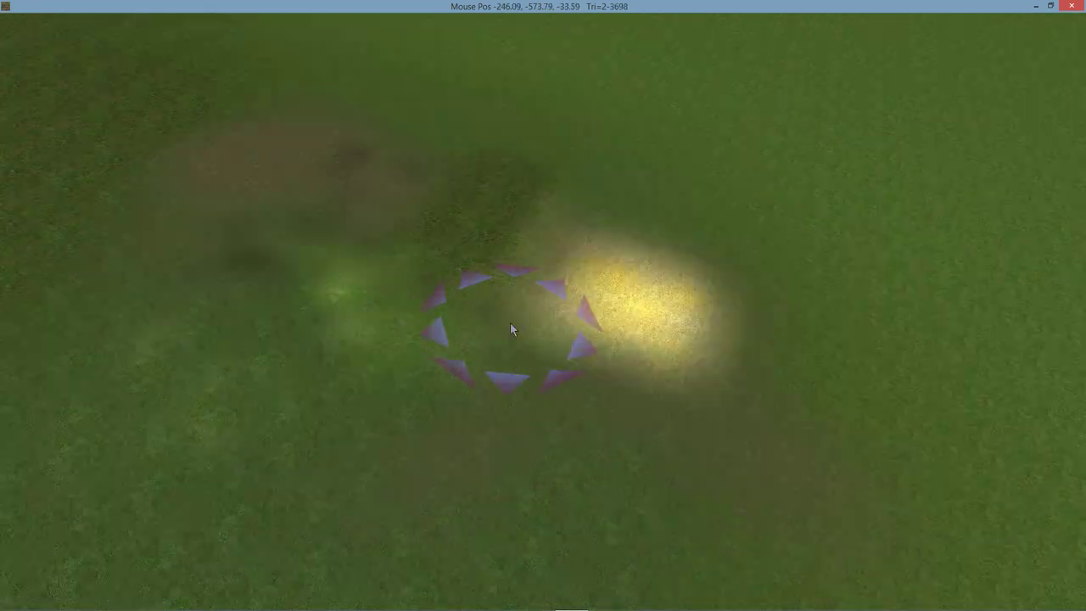
scroll(510, 329, down, 2)
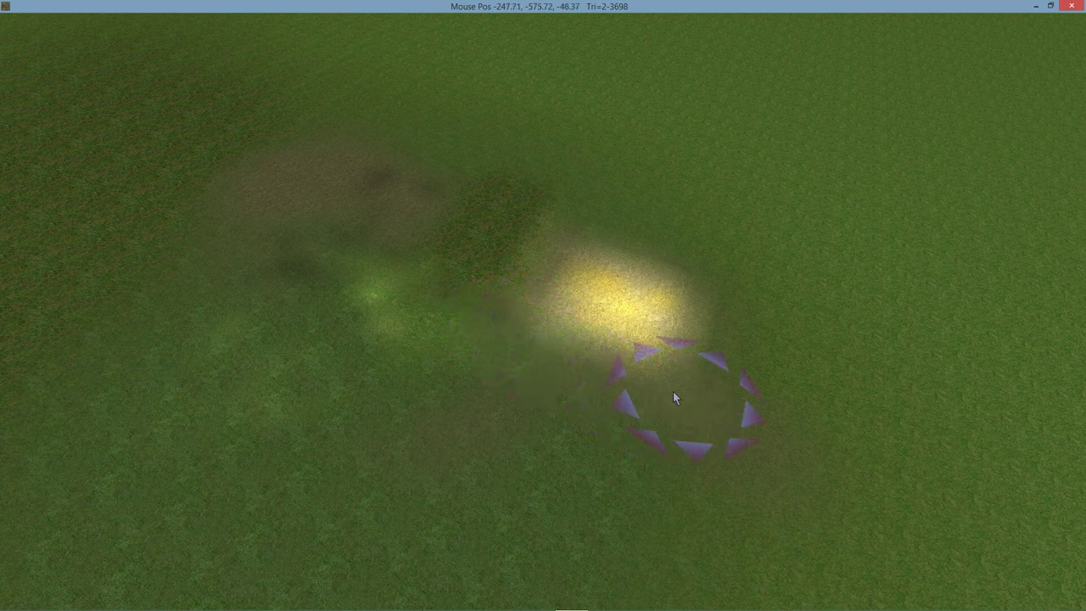
mouse_move(673, 393)
mouse_down()
mouse_move(594, 340)
mouse_move(700, 296)
mouse_move(645, 243)
mouse_move(719, 255)
mouse_up()
key(g)
scroll(540, 267, down, 3)
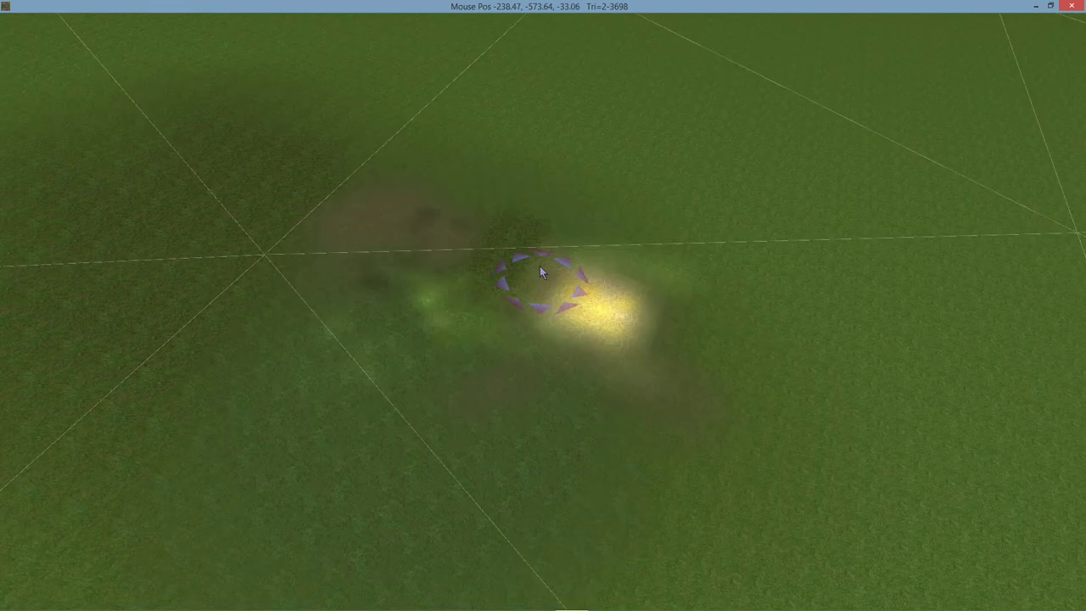
scroll(539, 265, down, 3)
right_drag(536, 265, 575, 280)
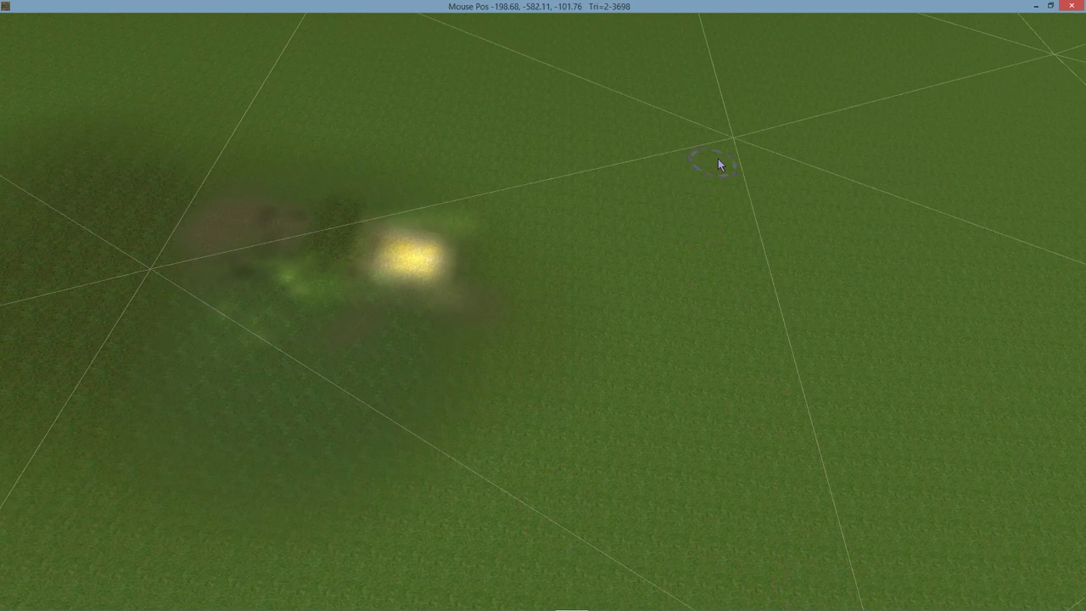
Lay a curved four-node gravel track about 113 m long between the painted soil and yellow patches.
middle_drag(719, 165, 243, 60)
mouse_move(121, 38)
click(31, 38)
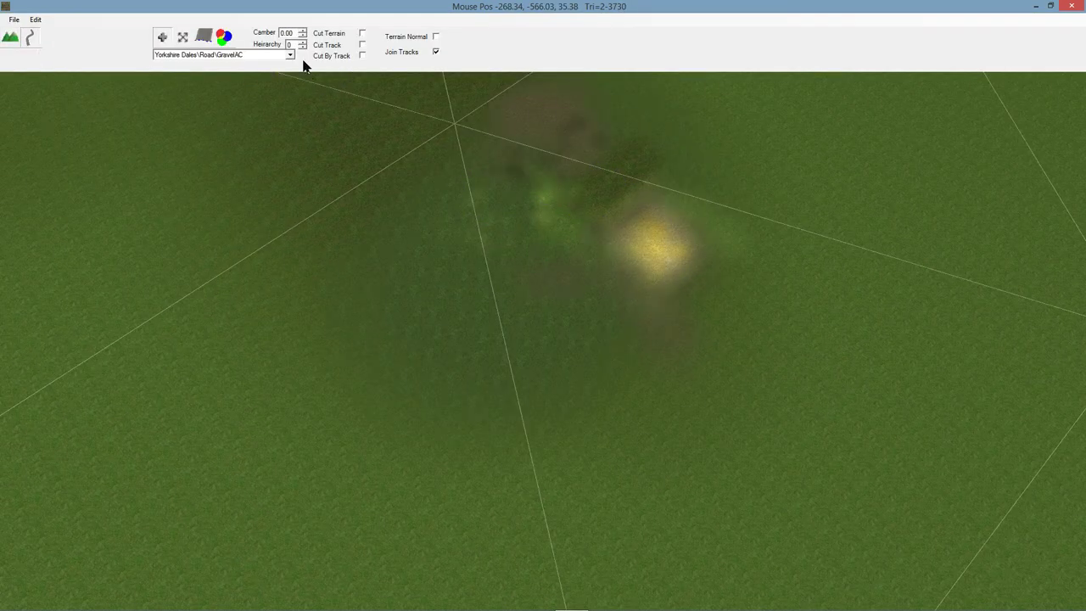
click(289, 55)
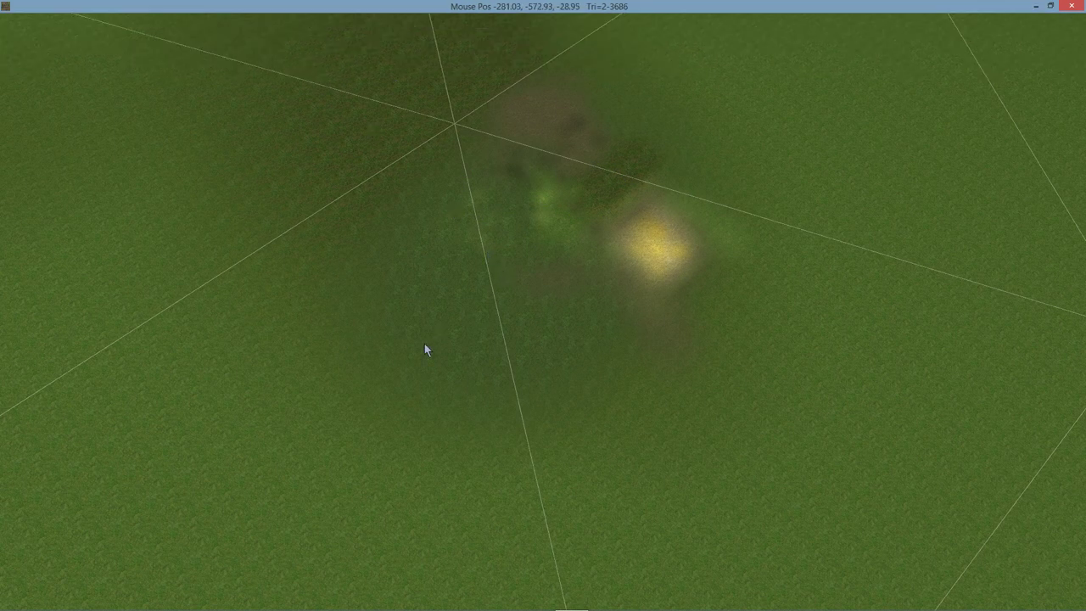
click(597, 229)
click(695, 119)
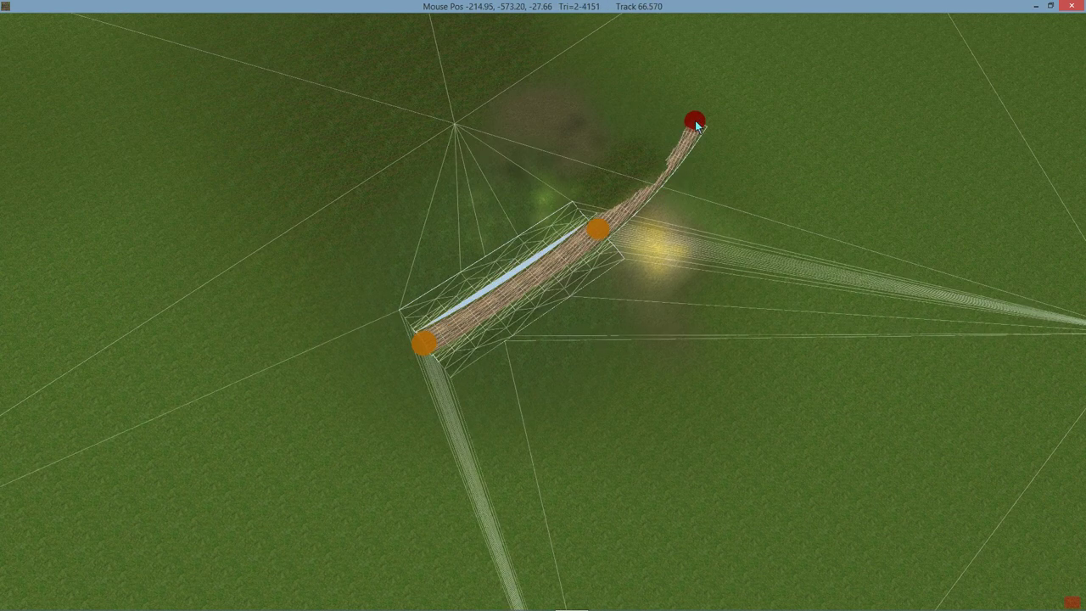
click(901, 77)
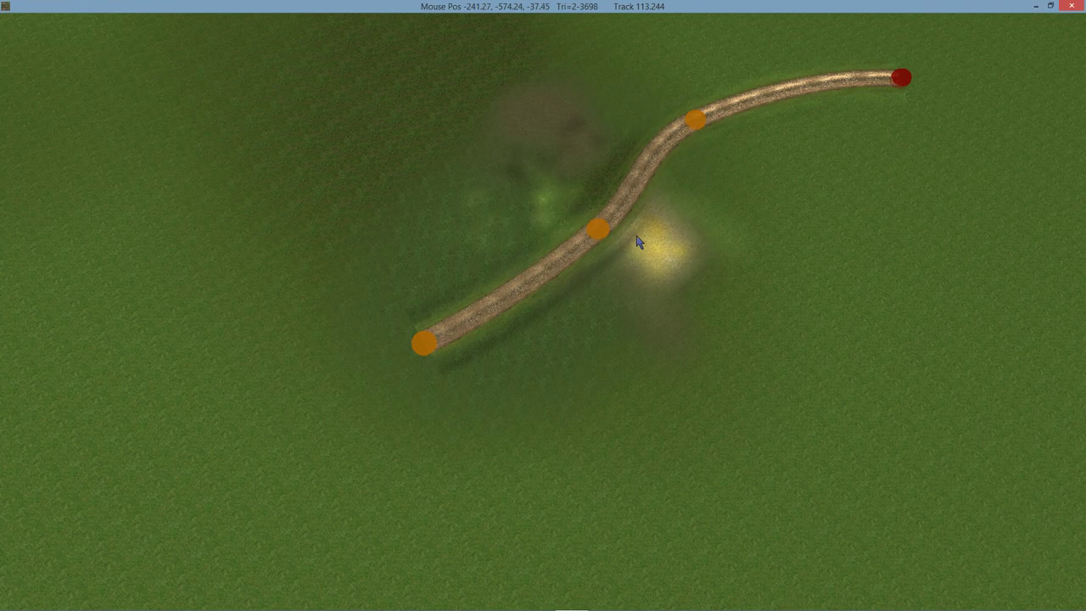
Paint rough dark grass along the track's verge and cover part of it with the brown soil texture.
scroll(636, 236, up, 3)
middle_drag(638, 222, 349, 197)
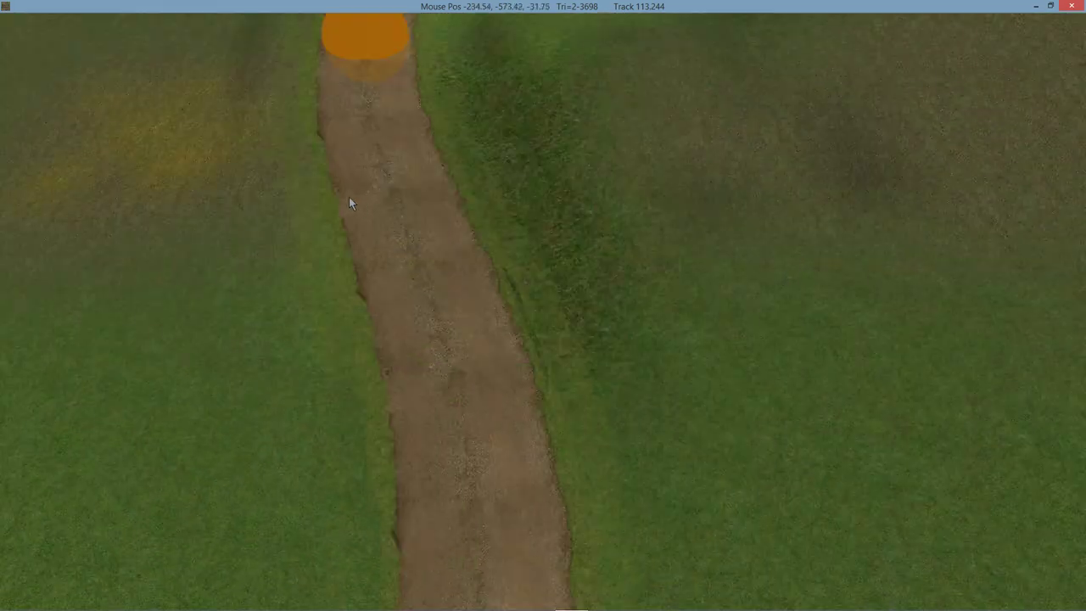
scroll(331, 188, up, 3)
mouse_move(324, 185)
right_down()
mouse_move(209, 150)
mouse_move(330, 158)
mouse_move(327, 173)
mouse_move(317, 170)
right_up()
mouse_move(207, 23)
click(21, 39)
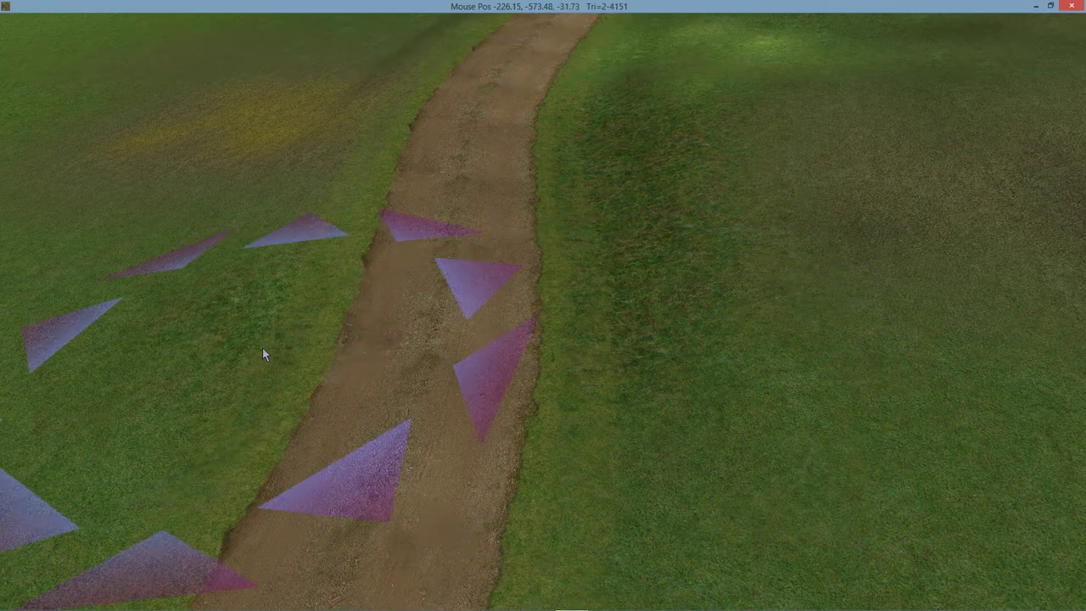
mouse_move(470, 7)
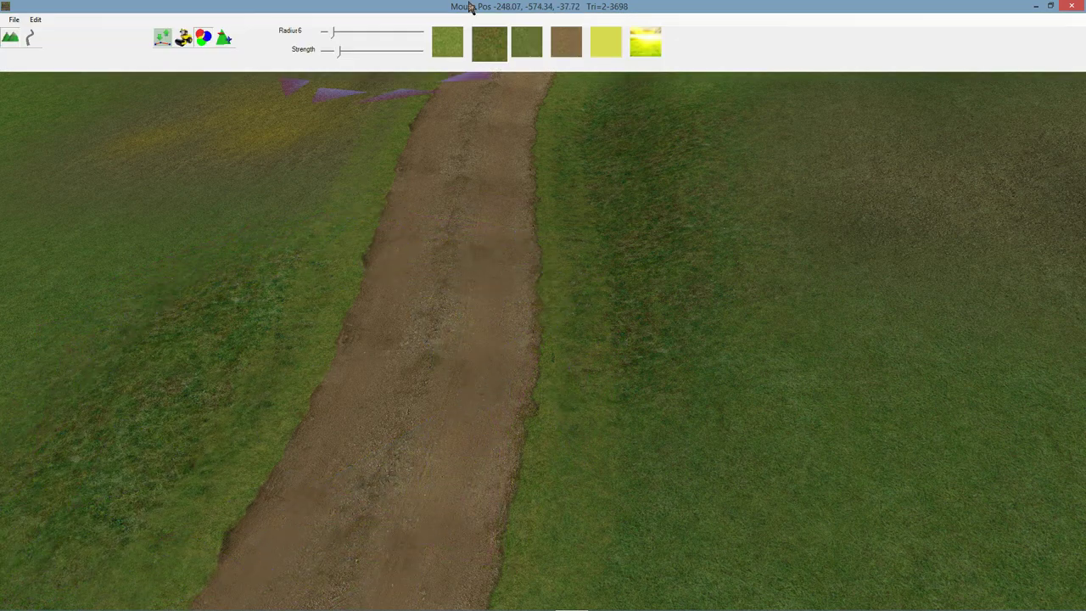
click(577, 51)
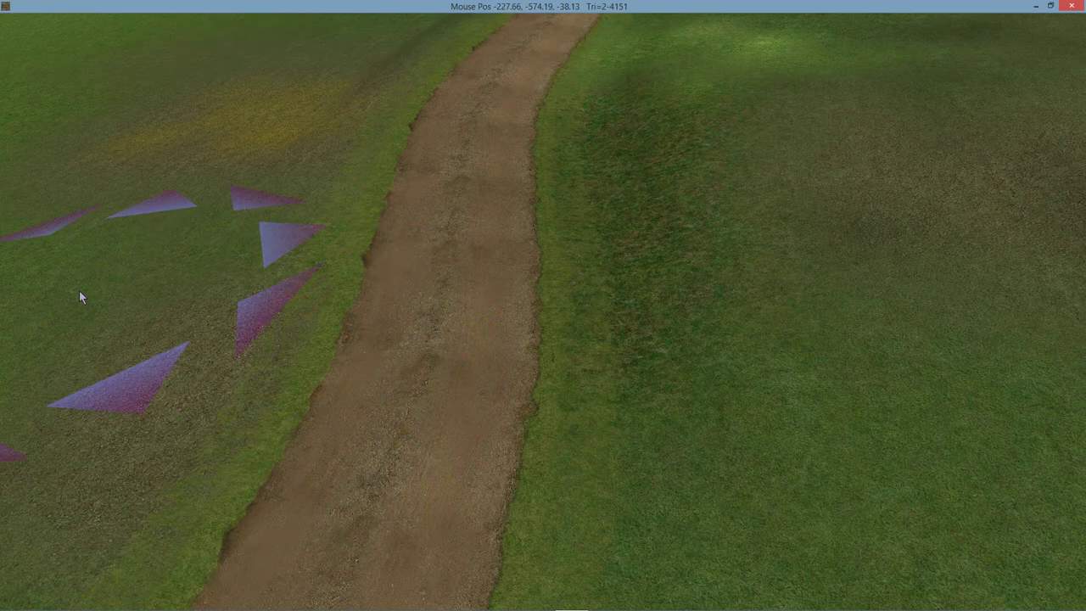
Tint the ground on both sides of the track's bend with the yellow colour brush and check the brush's colour values.
middle_drag(254, 224, 517, 233)
right_drag(501, 316, 610, 149)
click(600, 41)
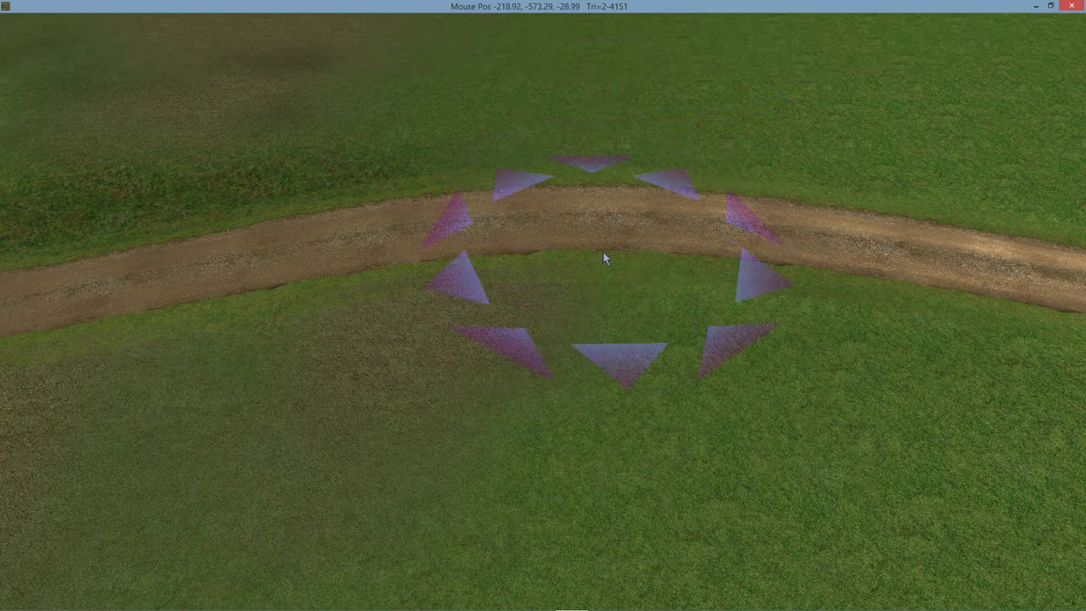
mouse_move(589, 275)
mouse_down()
mouse_move(580, 287)
mouse_move(677, 199)
mouse_move(688, 143)
mouse_move(876, 230)
mouse_move(963, 252)
mouse_move(734, 263)
mouse_up()
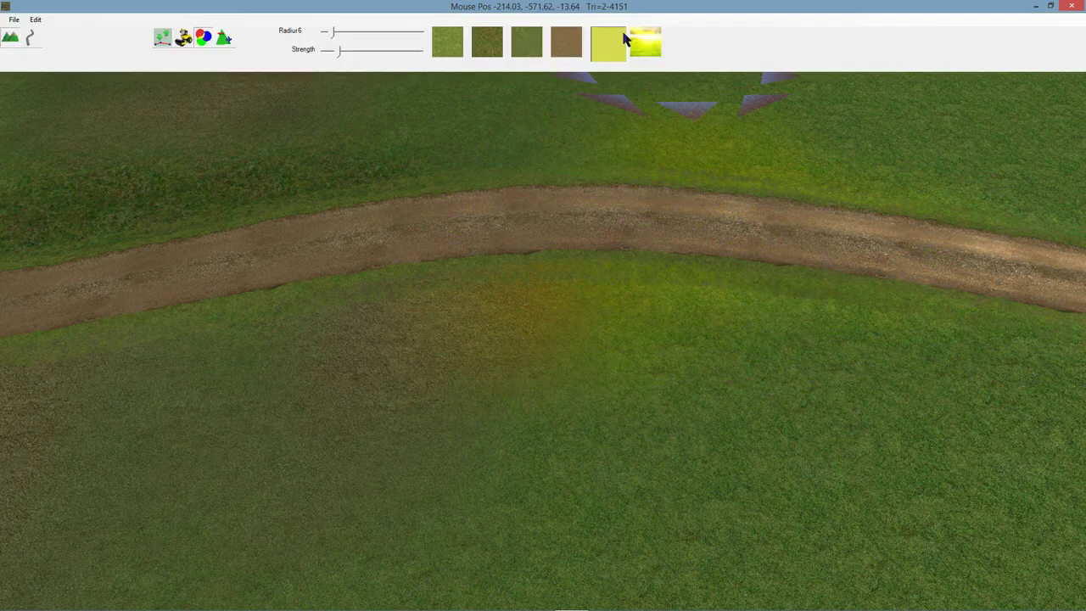
double_click(603, 35)
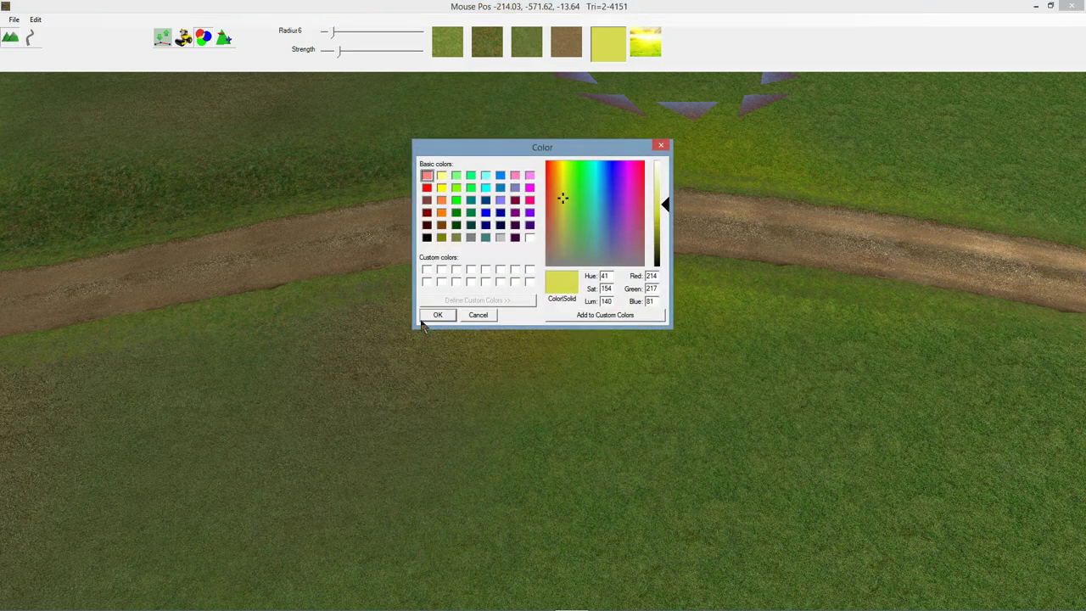
click(484, 313)
Examine how the painted track verges blend into the surrounding hills from near and far.
mouse_move(525, 266)
right_down()
mouse_move(585, 242)
mouse_move(600, 253)
mouse_move(517, 253)
right_up()
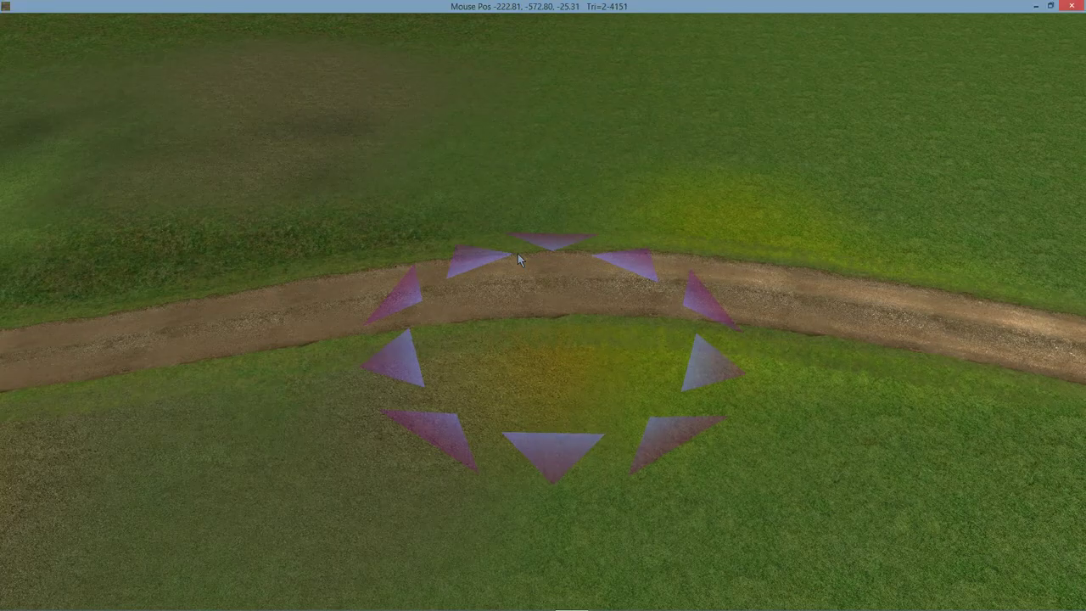
scroll(501, 274, down, 10)
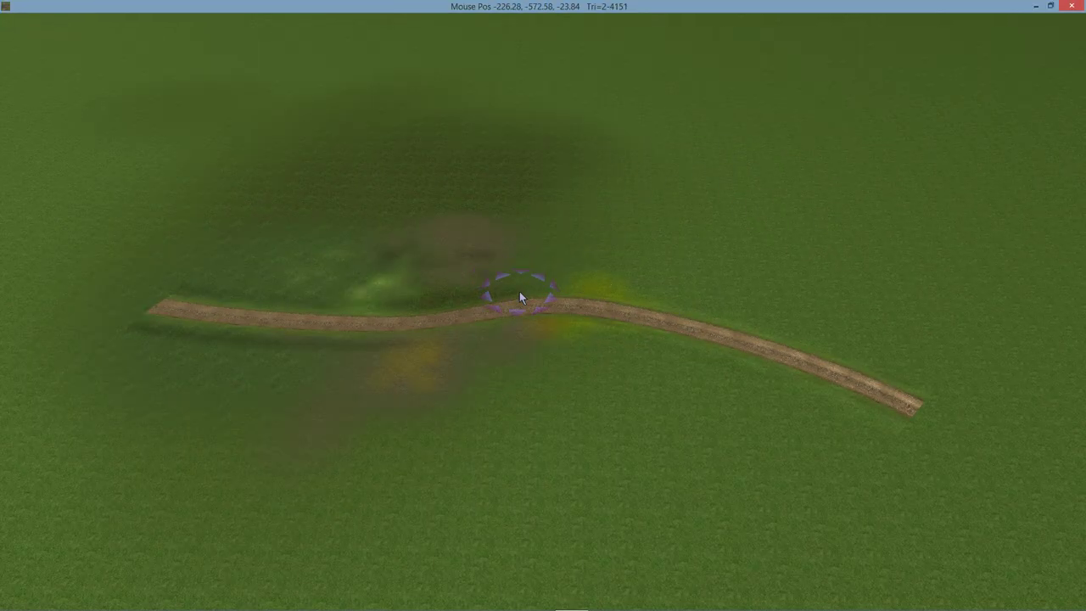
key(w)
key(w)
scroll(581, 291, up, 3)
scroll(580, 293, down, 8)
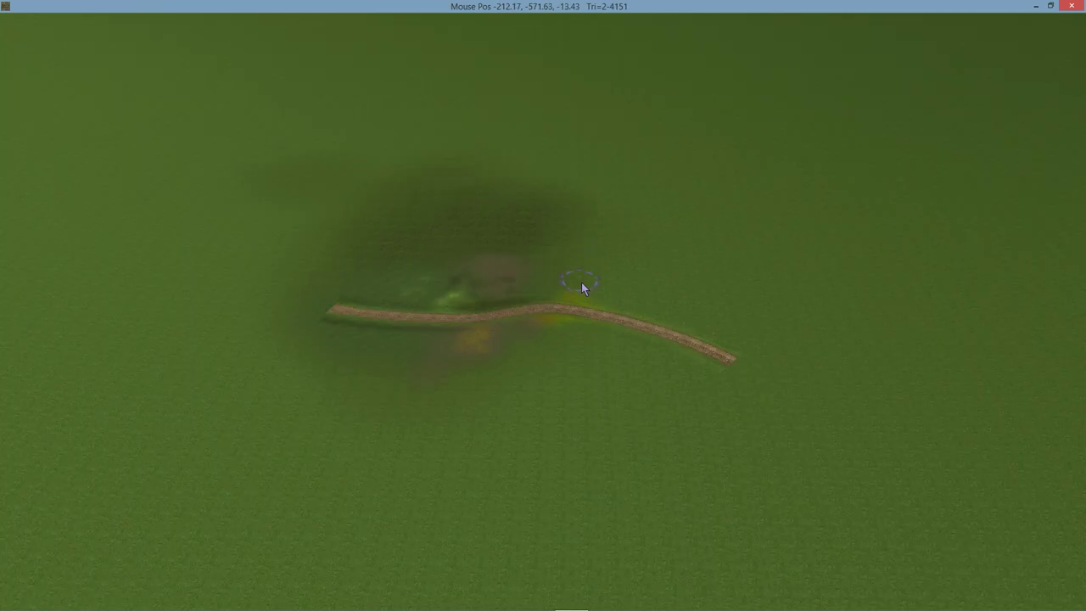
middle_drag(581, 282, 37, 323)
scroll(594, 331, down, 10)
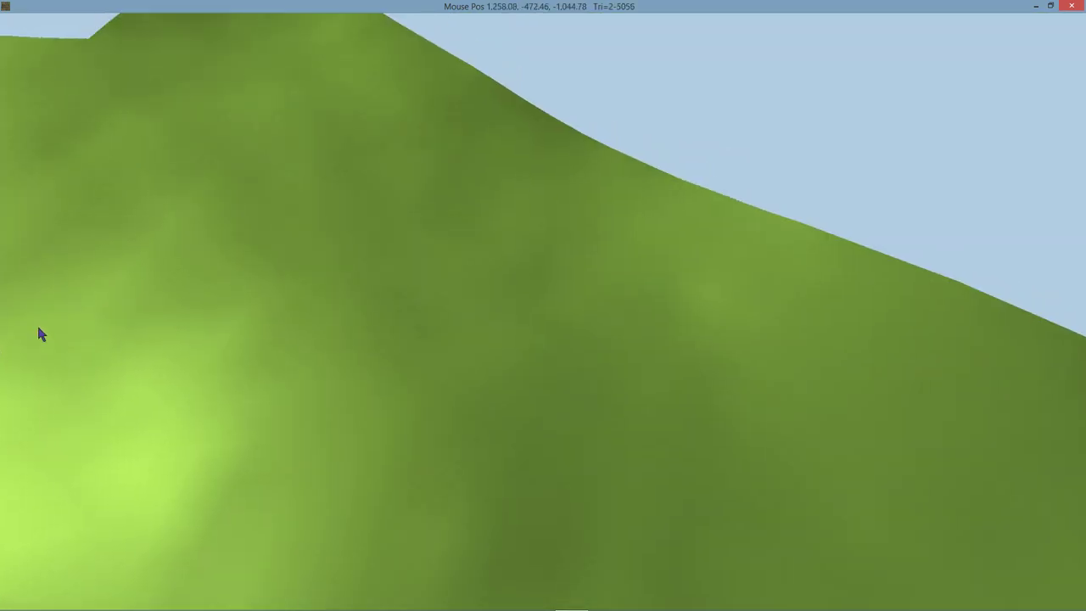
middle_drag(659, 325, 319, 330)
Review the target, terrain method and background size options for a new venue without creating one.
mouse_move(35, 2)
click(14, 20)
click(27, 34)
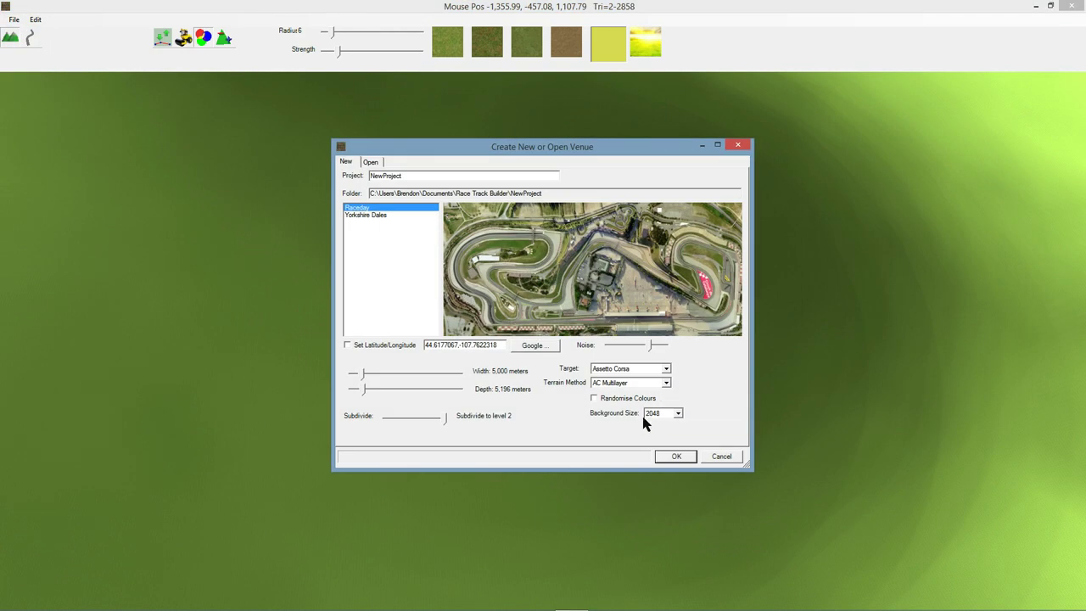
click(720, 456)
Examine the background shading of the terrain around the gravel track at close and distant range.
scroll(514, 328, up, 10)
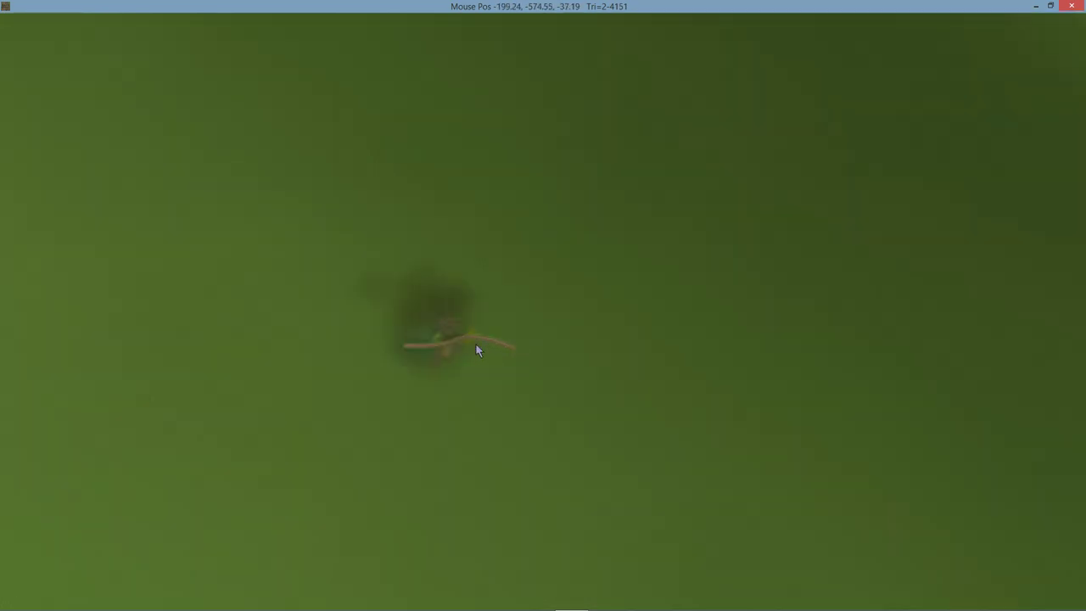
middle_drag(436, 341, 565, 218)
scroll(508, 254, down, 3)
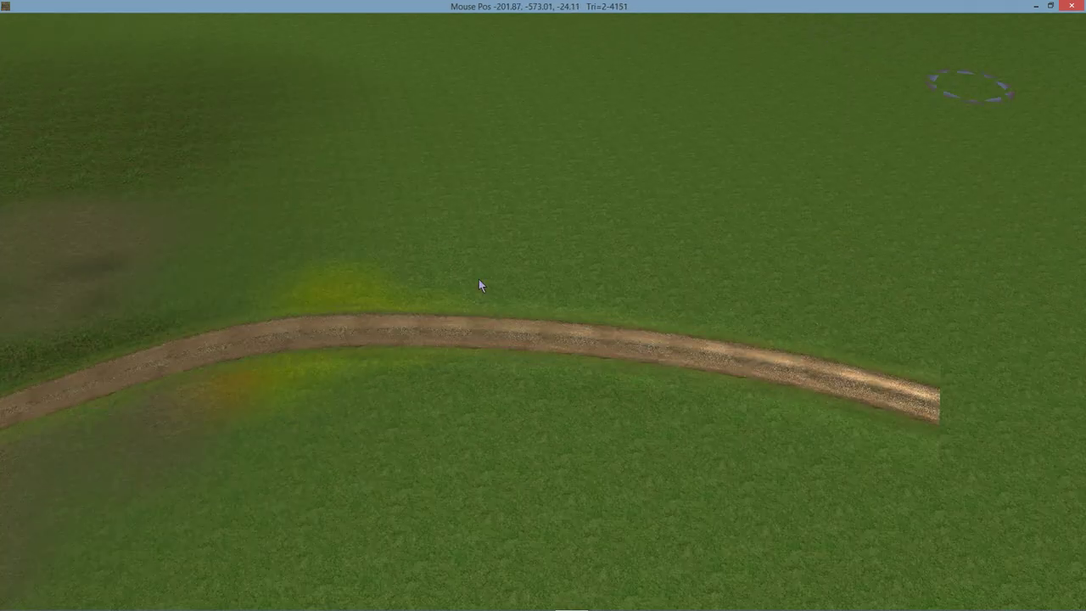
scroll(547, 301, down, 5)
scroll(550, 319, up, 5)
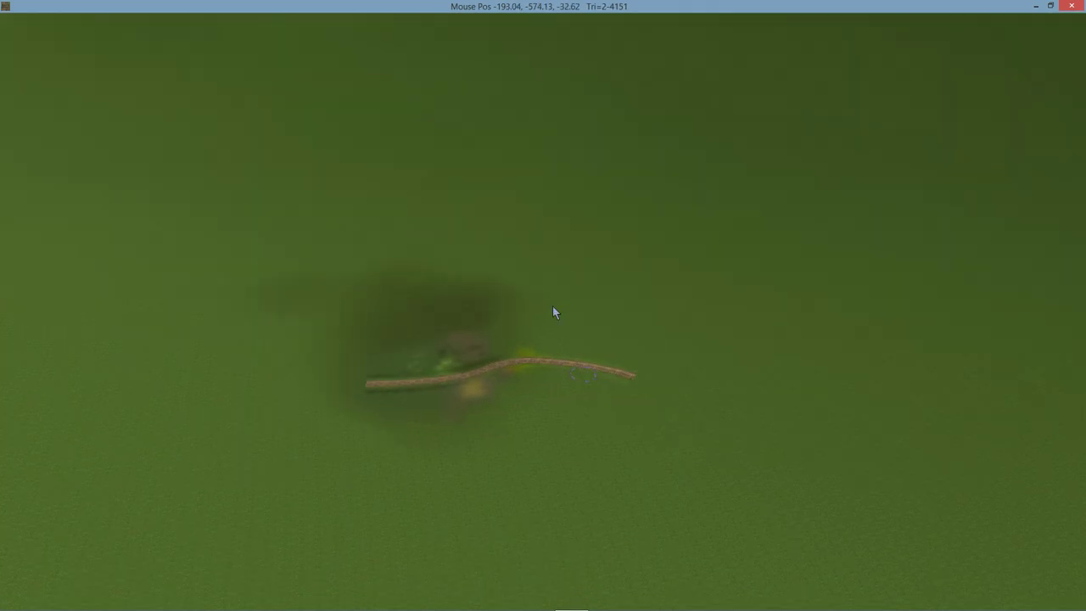
scroll(654, 290, up, 3)
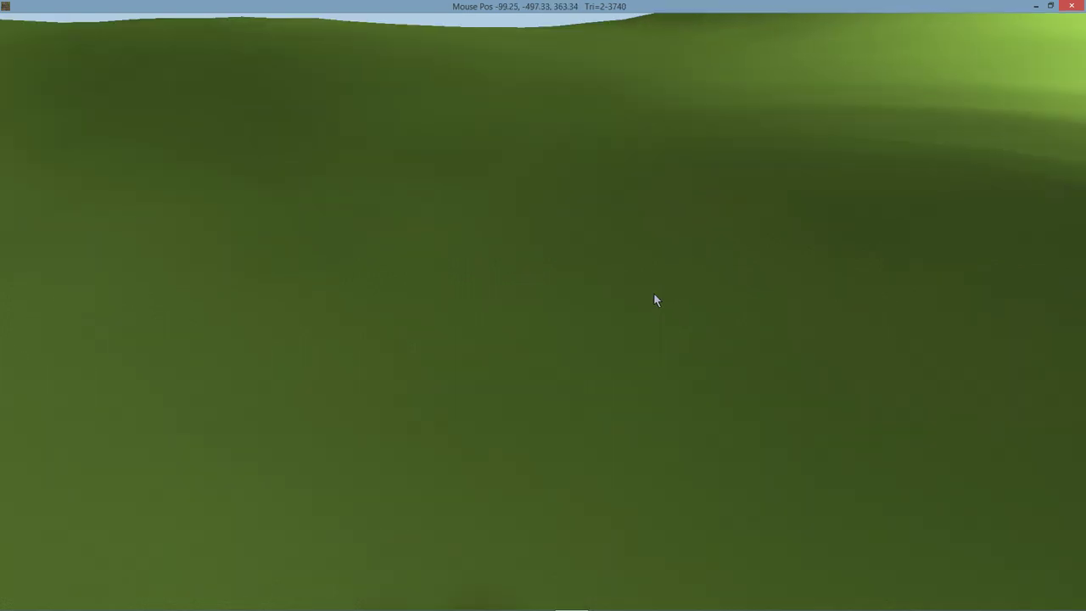
scroll(654, 297, down, 5)
scroll(610, 328, up, 1)
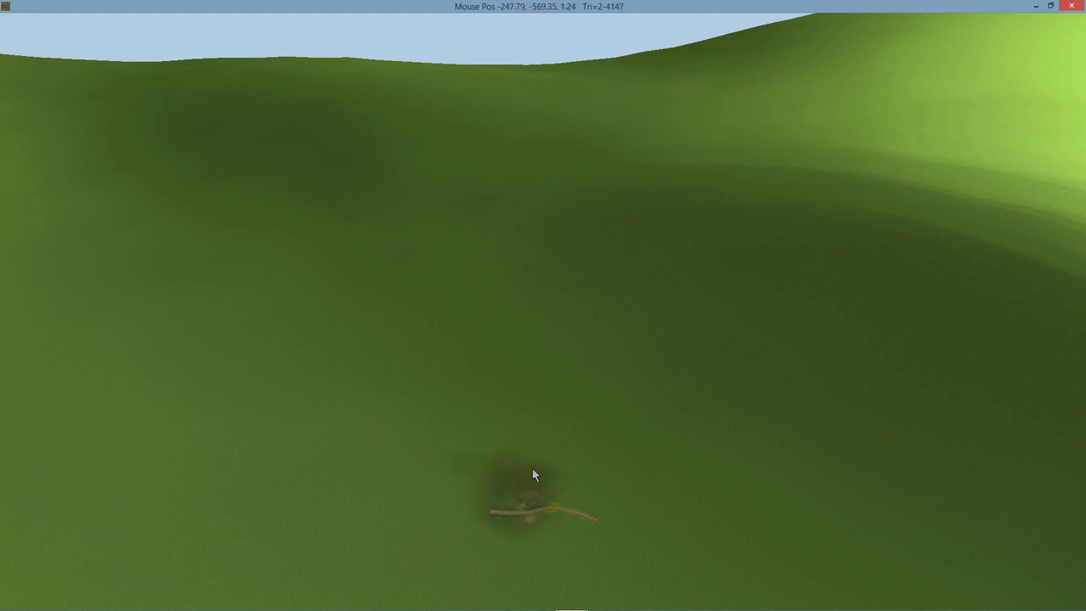
right_drag(578, 407, 540, 383)
scroll(567, 422, up, 5)
scroll(534, 390, down, 3)
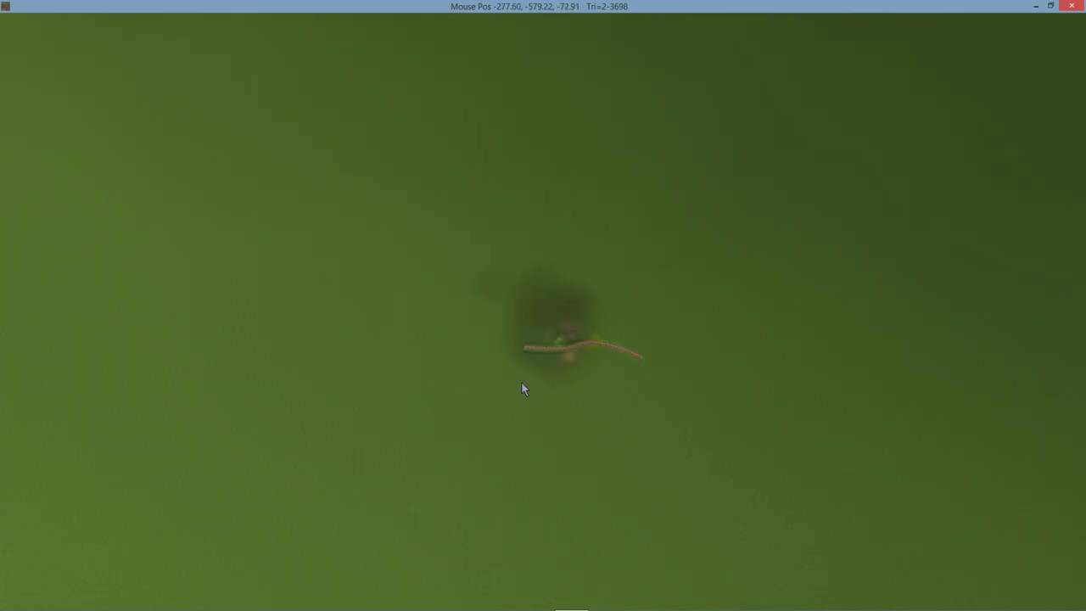
Try enabling Set Latitude/Longitude with a width of 6,000 meters for a new AC Multilayer venue and cancel it.
click(14, 19)
click(20, 31)
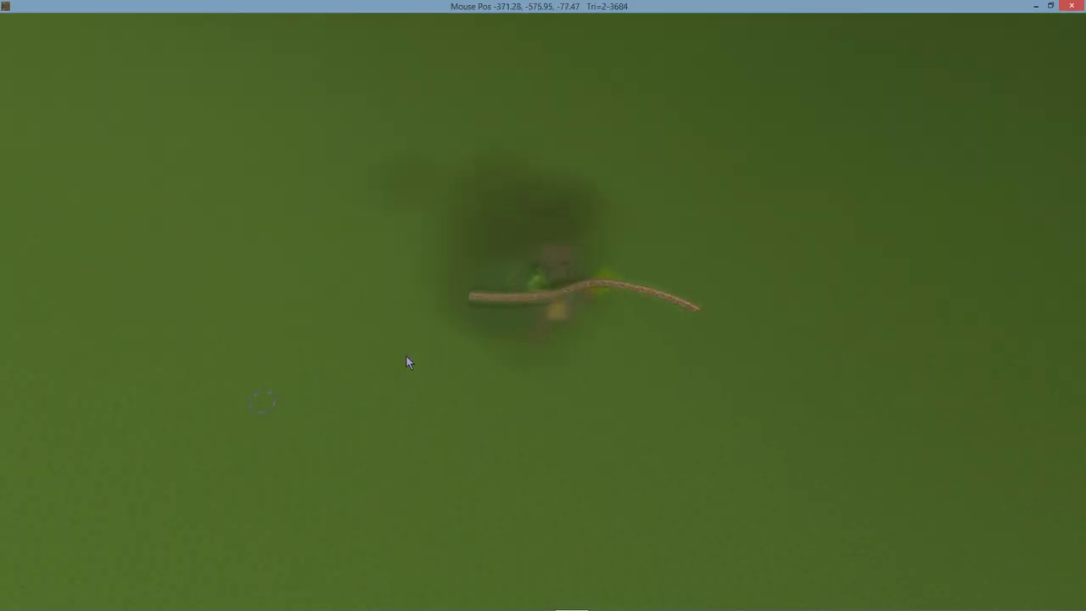
click(14, 18)
click(22, 34)
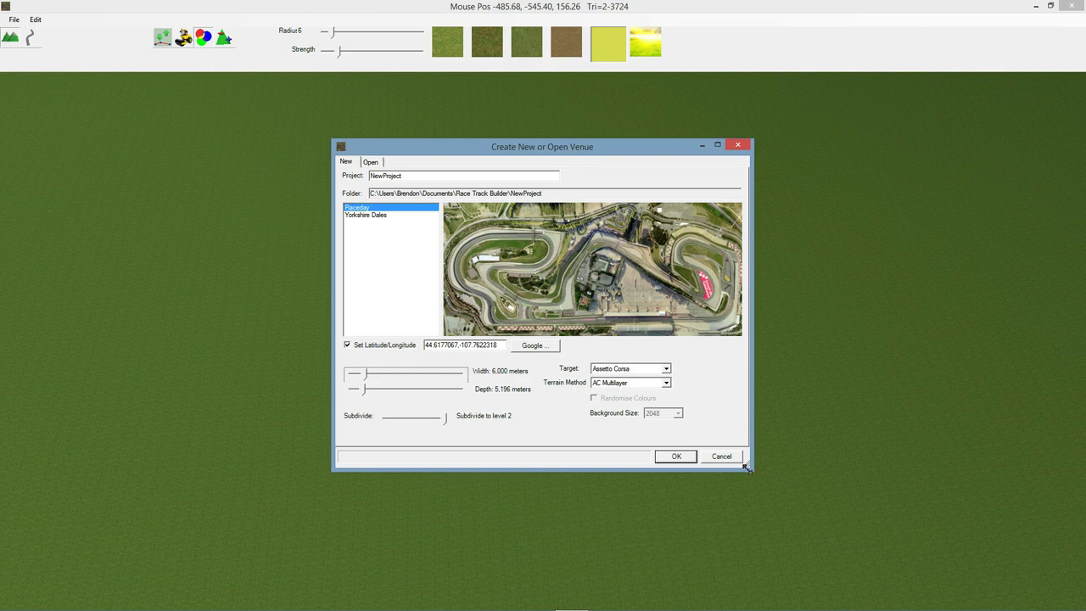
click(722, 457)
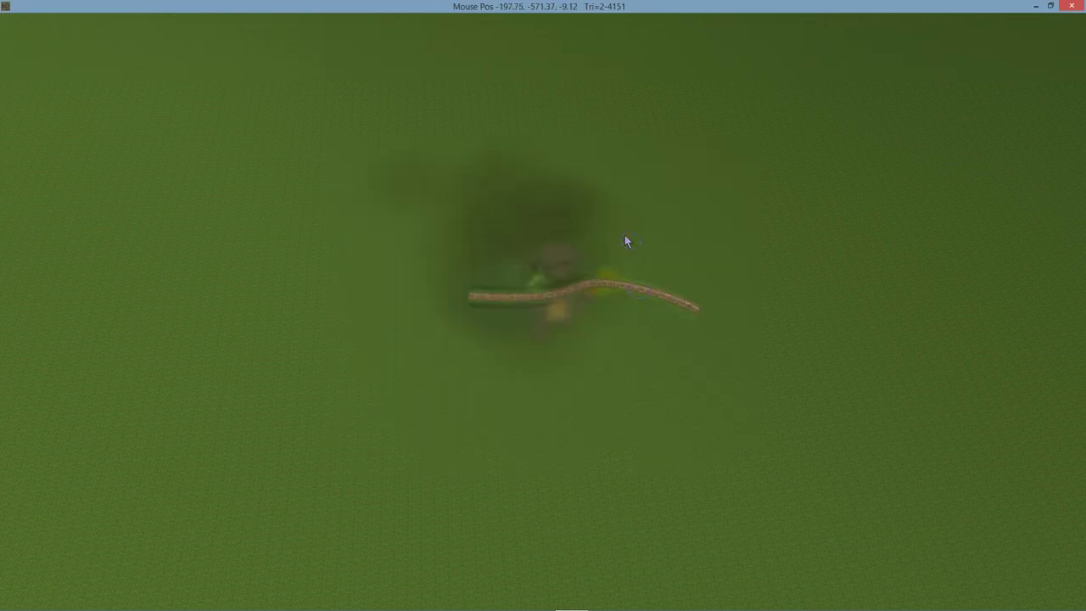
Examine the gravel track and the painted terrain around it from far above and at close range.
scroll(623, 237, up, 5)
mouse_move(580, 278)
right_down()
mouse_move(686, 320)
mouse_move(817, 274)
mouse_move(709, 260)
right_up()
scroll(677, 310, up, 1)
scroll(676, 309, up, 2)
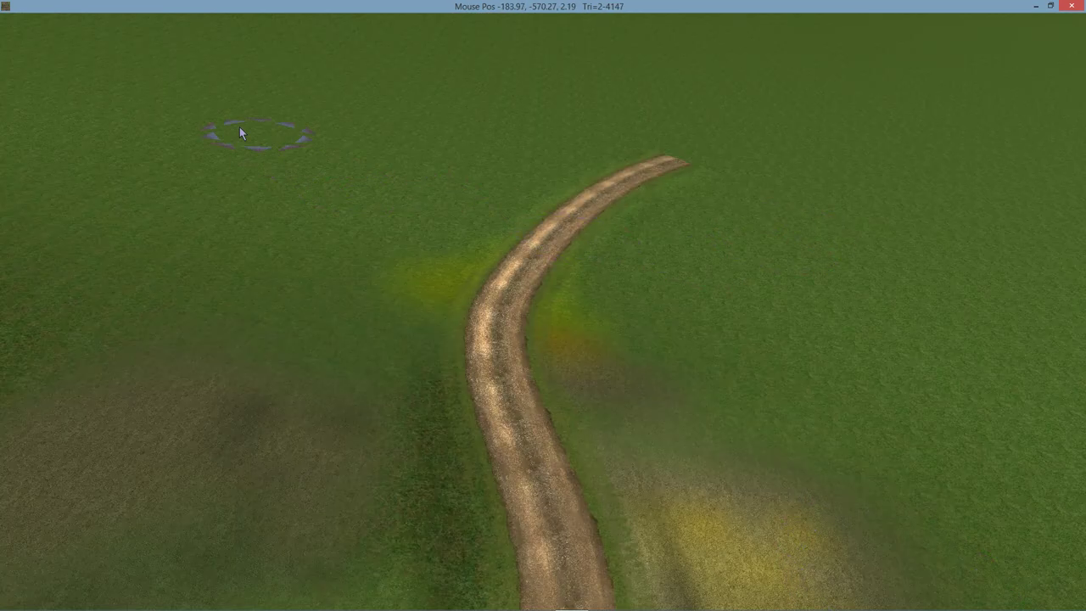
right_drag(626, 276, 430, 311)
scroll(431, 315, down, 5)
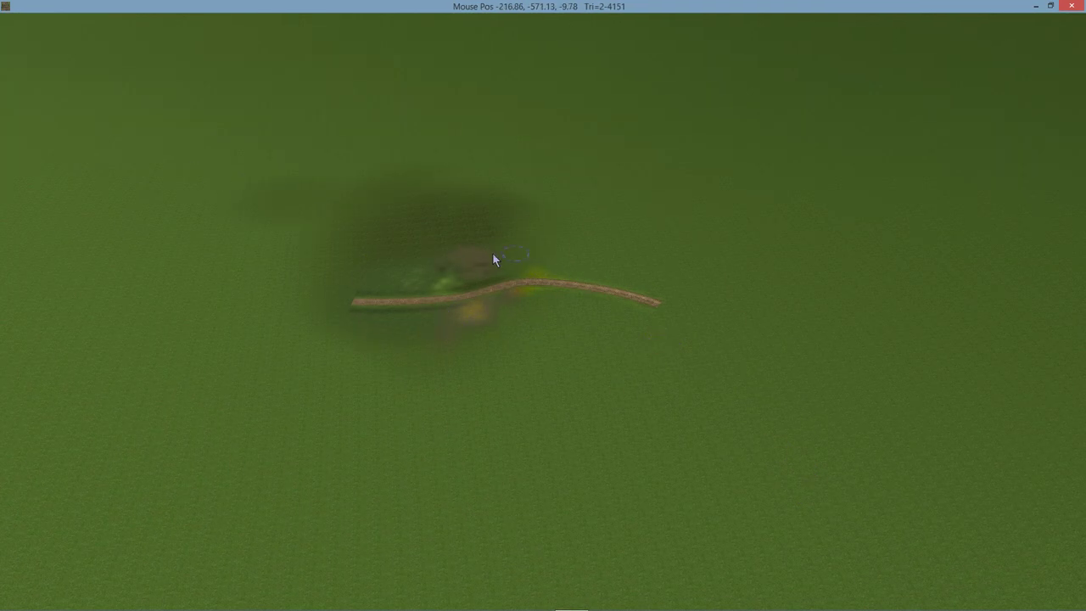
scroll(412, 339, up, 7)
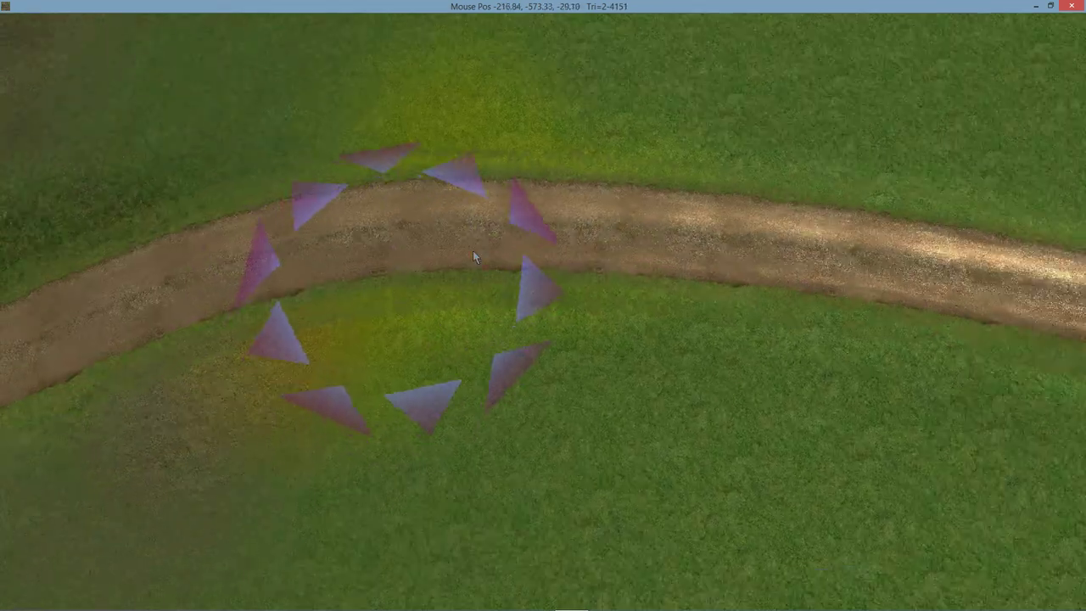
mouse_move(472, 256)
right_down()
mouse_move(703, 158)
mouse_move(619, 148)
right_up()
scroll(642, 315, up, 4)
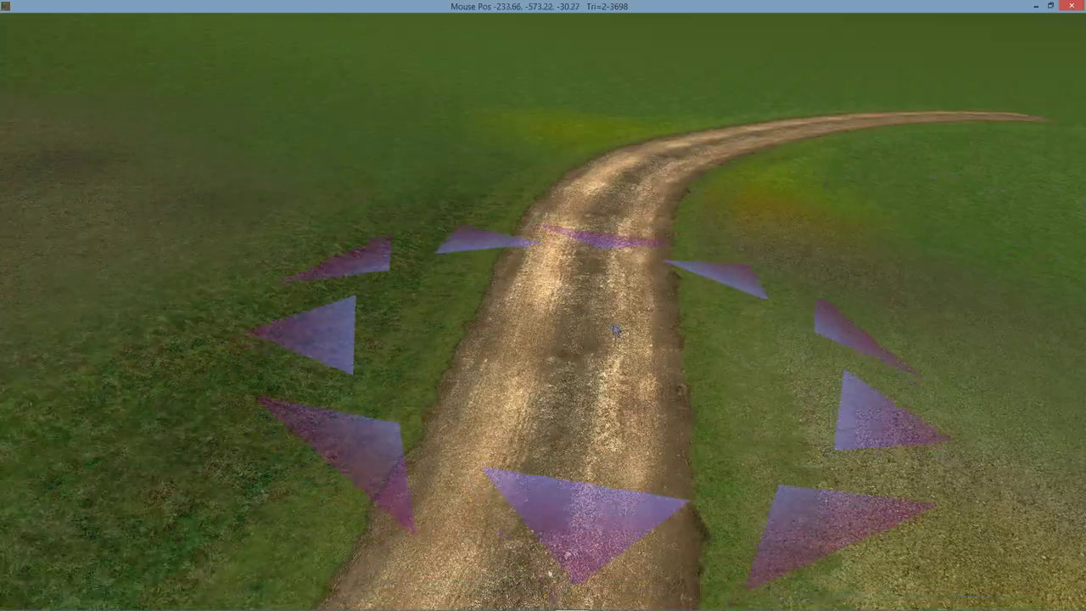
mouse_move(616, 331)
right_down()
mouse_move(519, 301)
mouse_move(604, 277)
mouse_move(707, 315)
mouse_move(627, 288)
mouse_move(587, 288)
mouse_move(571, 306)
mouse_move(724, 351)
mouse_move(715, 323)
mouse_move(667, 276)
mouse_move(632, 270)
mouse_move(705, 283)
mouse_move(691, 286)
mouse_move(701, 290)
mouse_move(696, 312)
mouse_move(434, 347)
right_up()
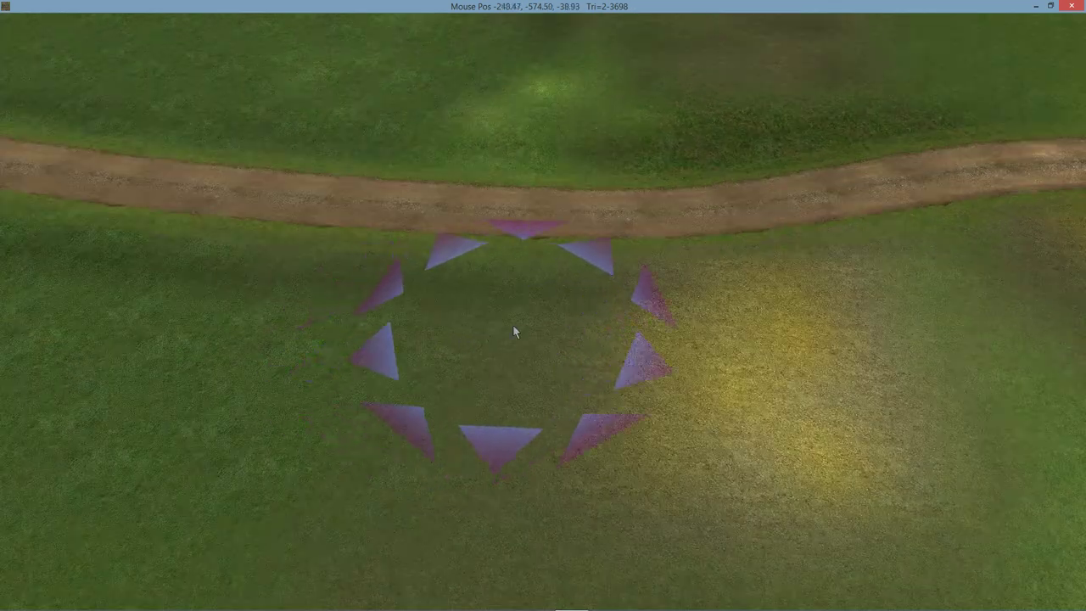
Export the venue to the NewProject Export folder.
mouse_move(53, 6)
click(21, 22)
click(32, 83)
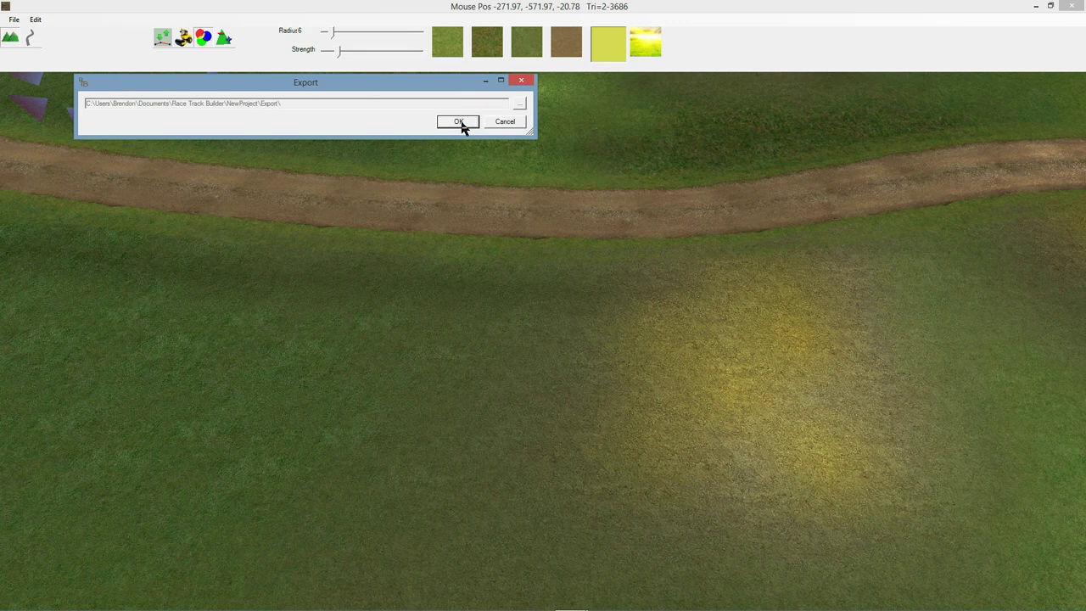
click(461, 123)
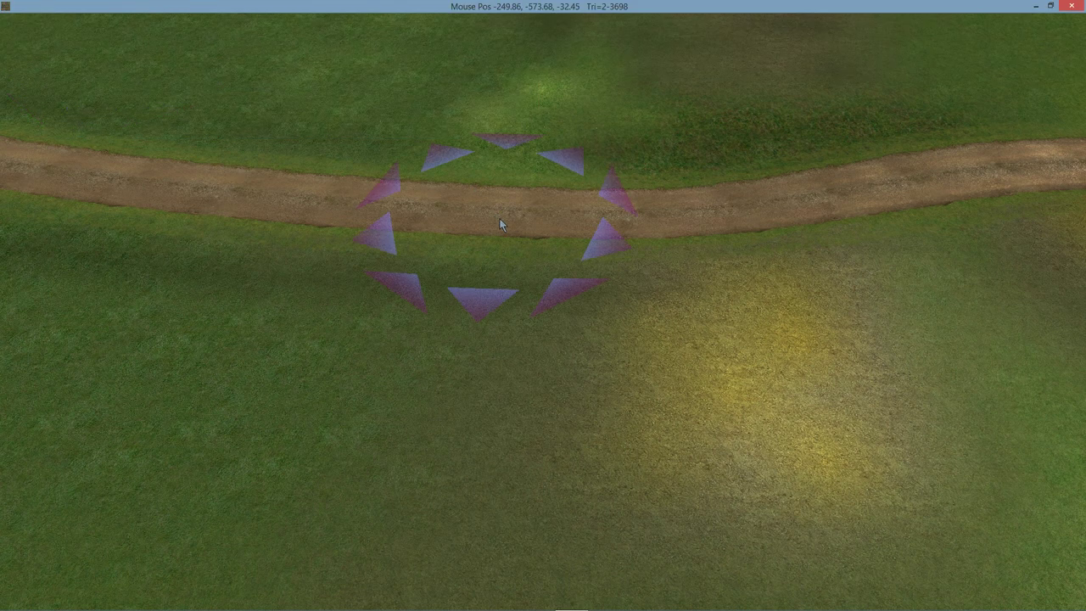
middle_drag(665, 298, 716, 442)
Switch to ksEditor and open the exported Venue.fbx from the NewProject Export folder.
click(1075, 5)
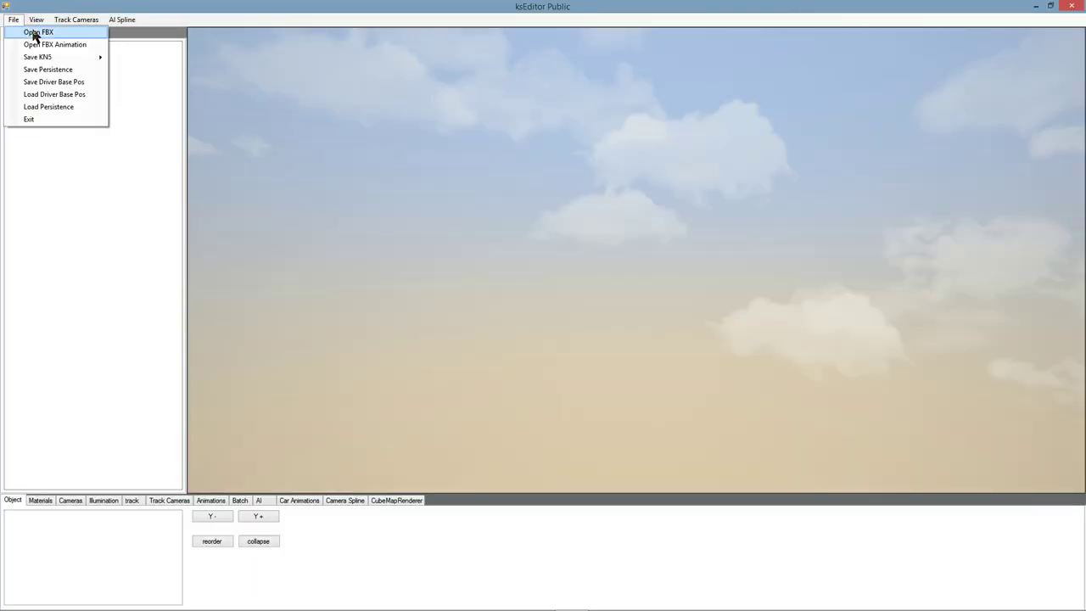
click(35, 34)
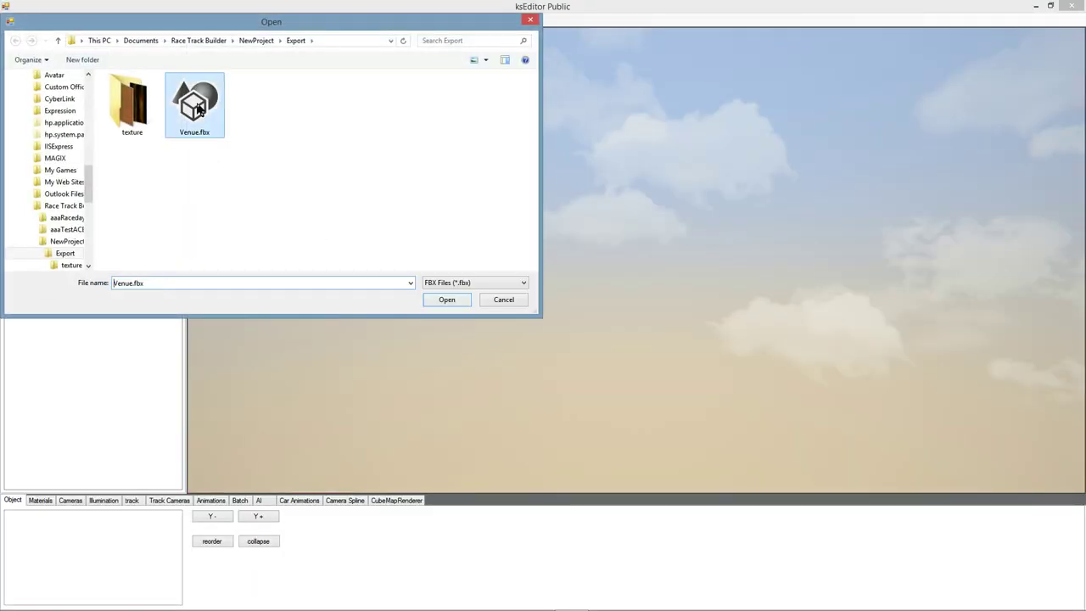
double_click(196, 105)
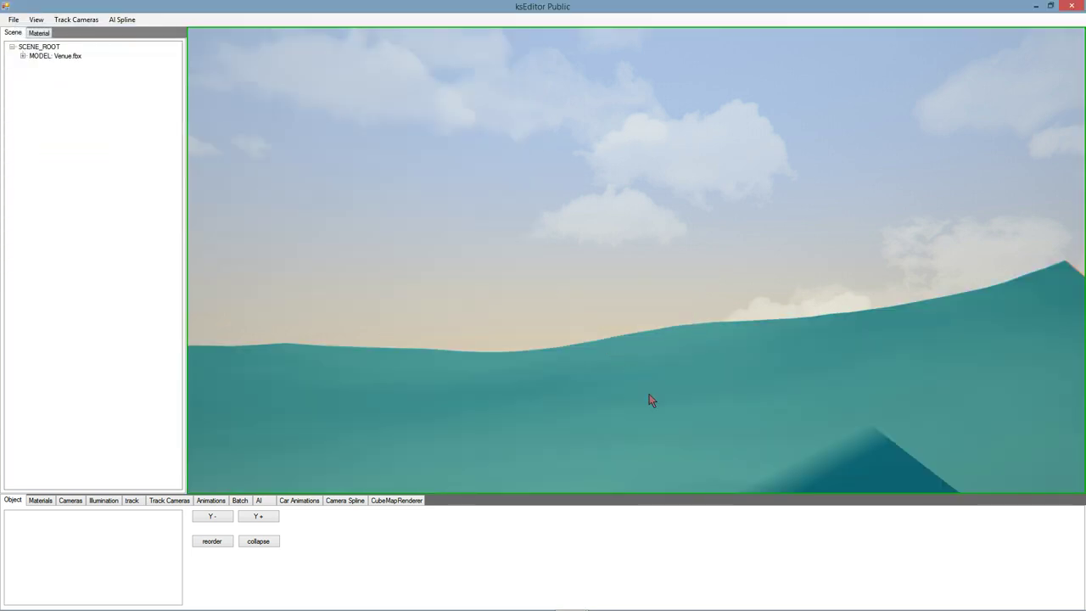
Examine the imported venue's terrain layers, tints and gravel track from a distance and up close.
drag(649, 394, 697, 413)
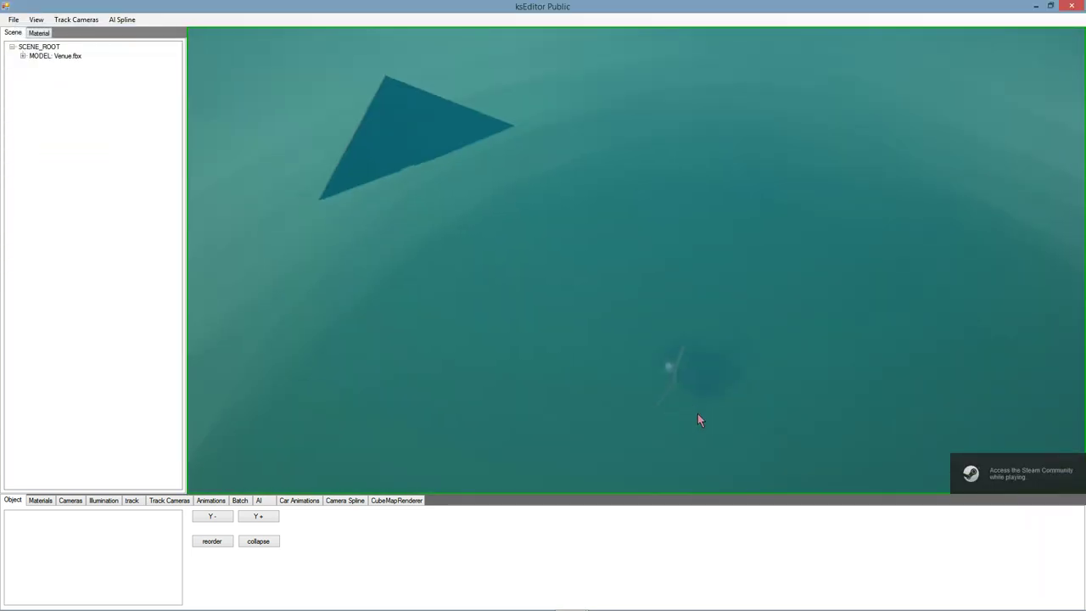
key(Up)
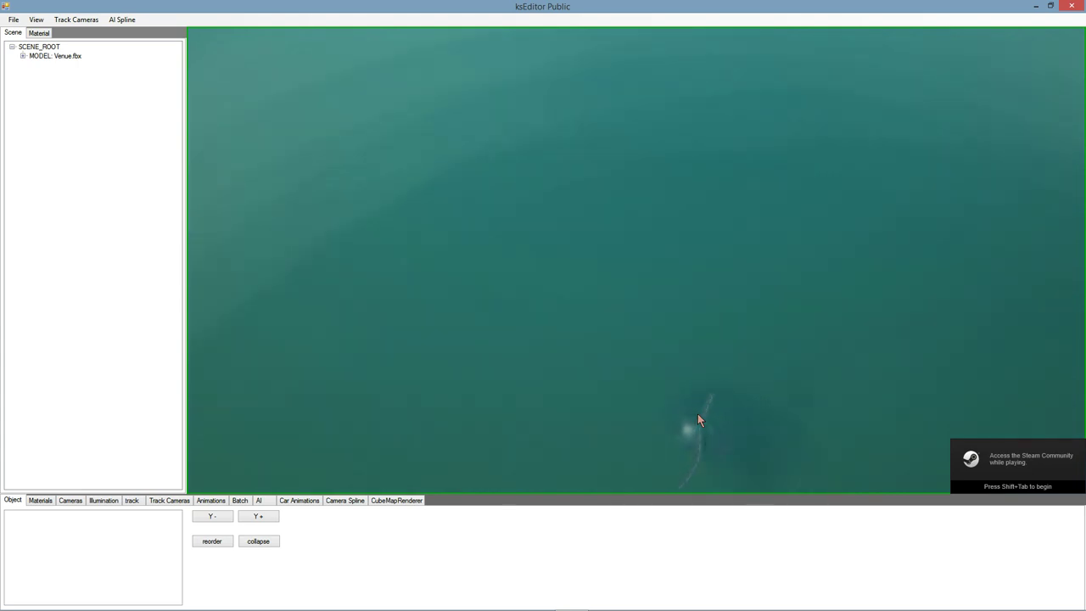
key(Up)
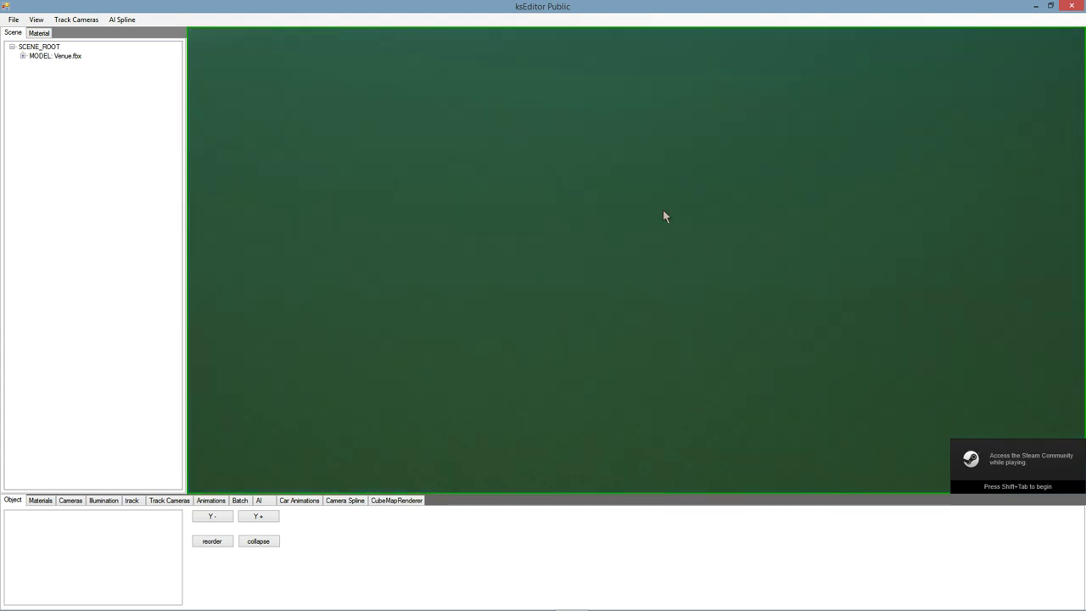
key(s)
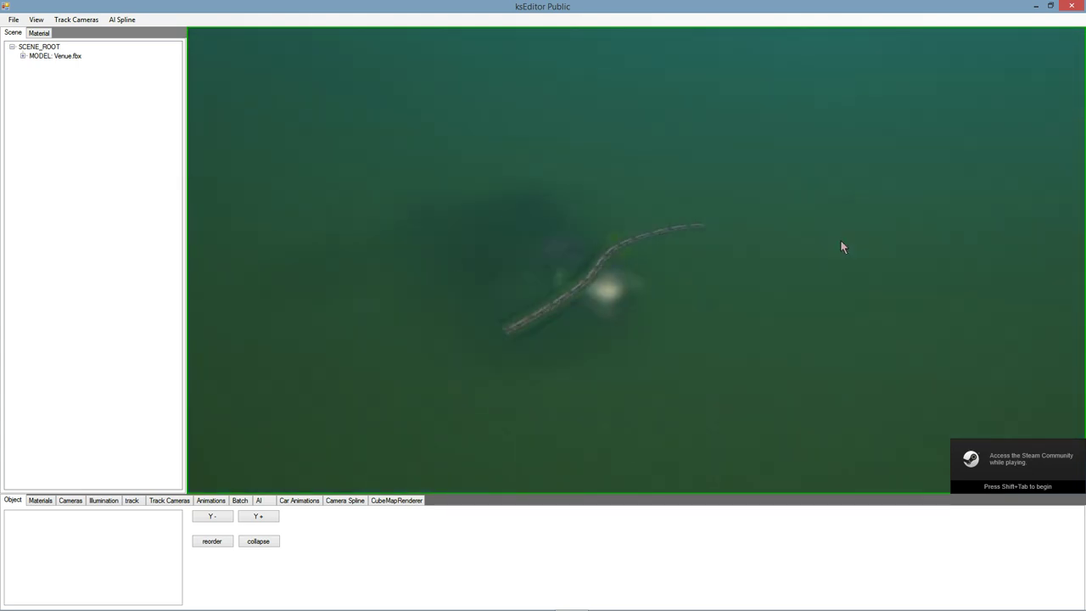
right_drag(840, 240, 815, 245)
key(Up)
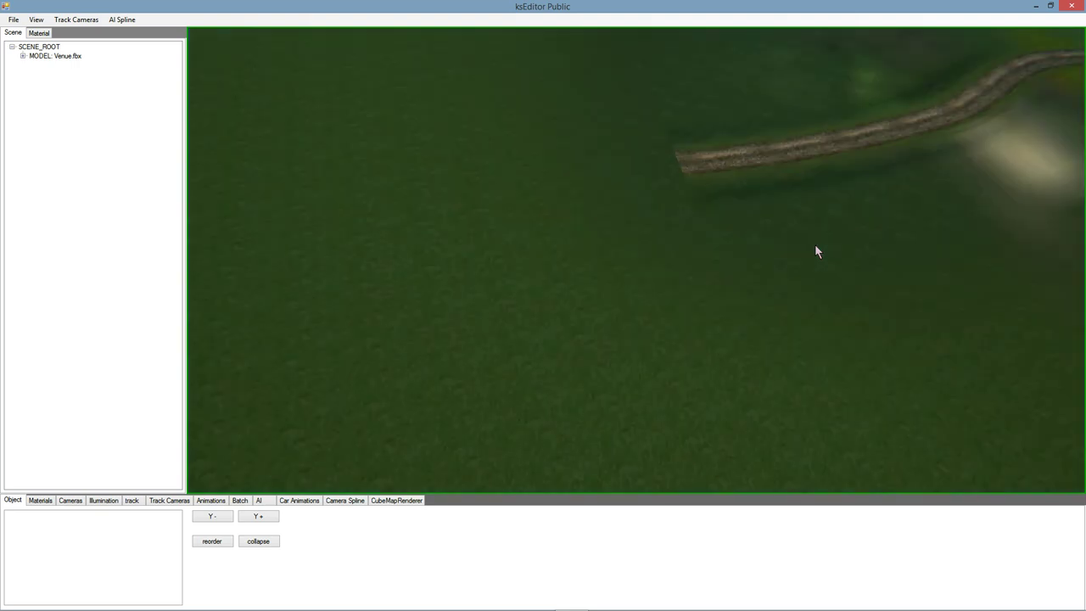
key(Up)
key(Down)
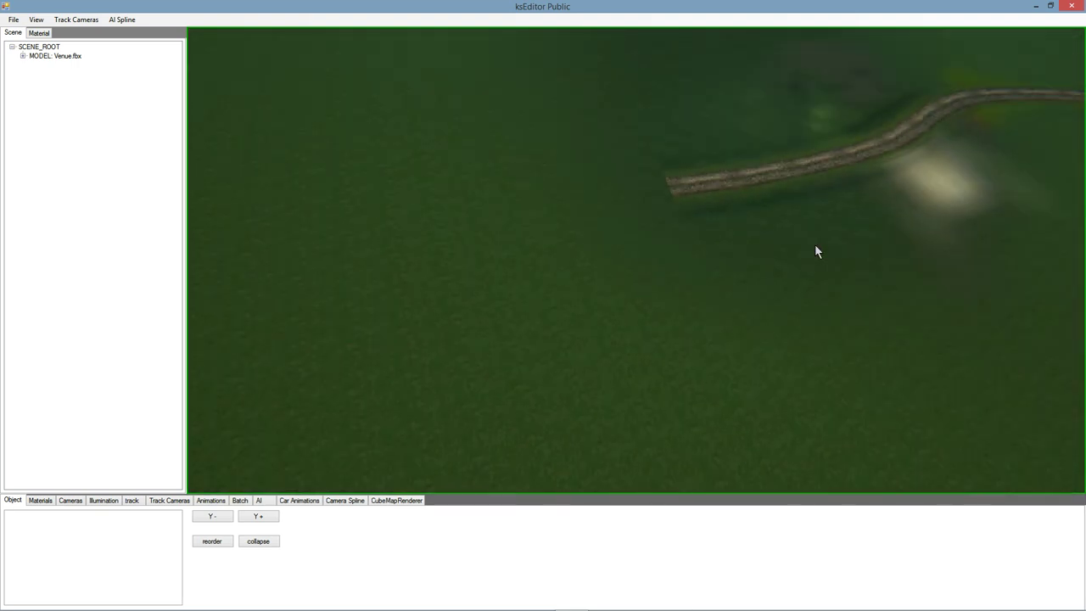
key(w)
right_drag(723, 231, 685, 210)
key(Up)
key(shift+Up)
key(shift+Down)
key(Right)
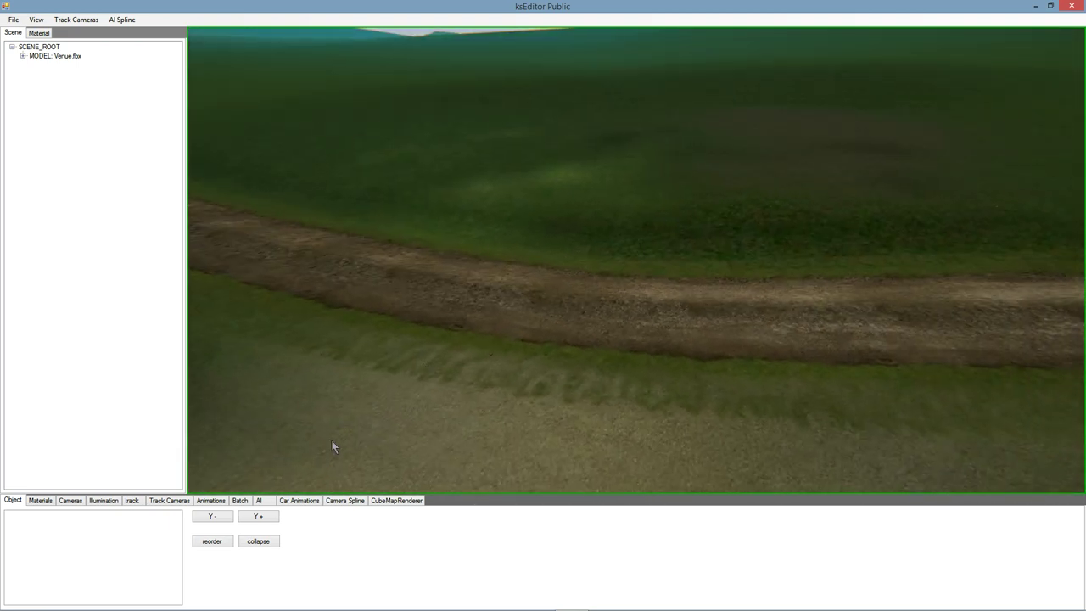
Raise the illumination's zenith setting and lower its azimuth slightly to relight the gravel track and terrain.
click(105, 501)
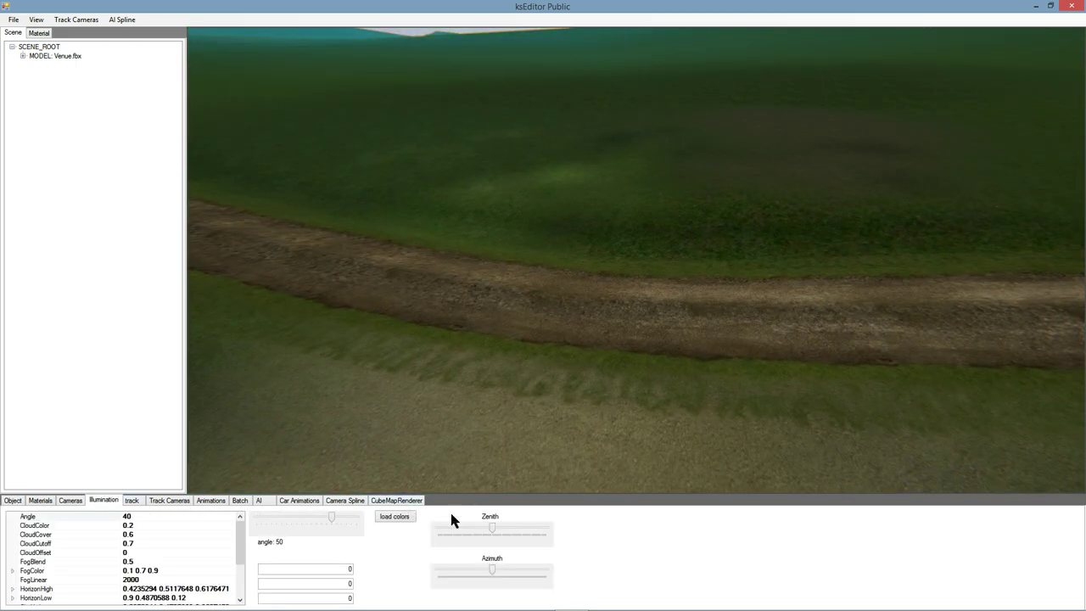
drag(491, 525, 525, 526)
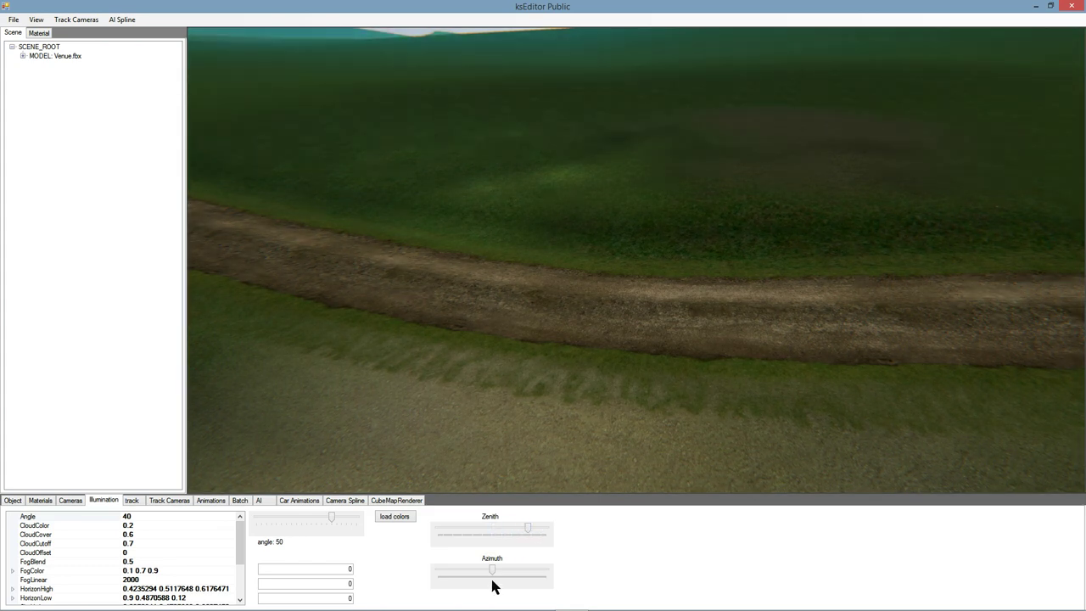
mouse_move(516, 575)
mouse_down()
mouse_move(530, 574)
mouse_move(467, 575)
mouse_move(488, 570)
mouse_up()
right_drag(670, 295, 697, 325)
key(Up)
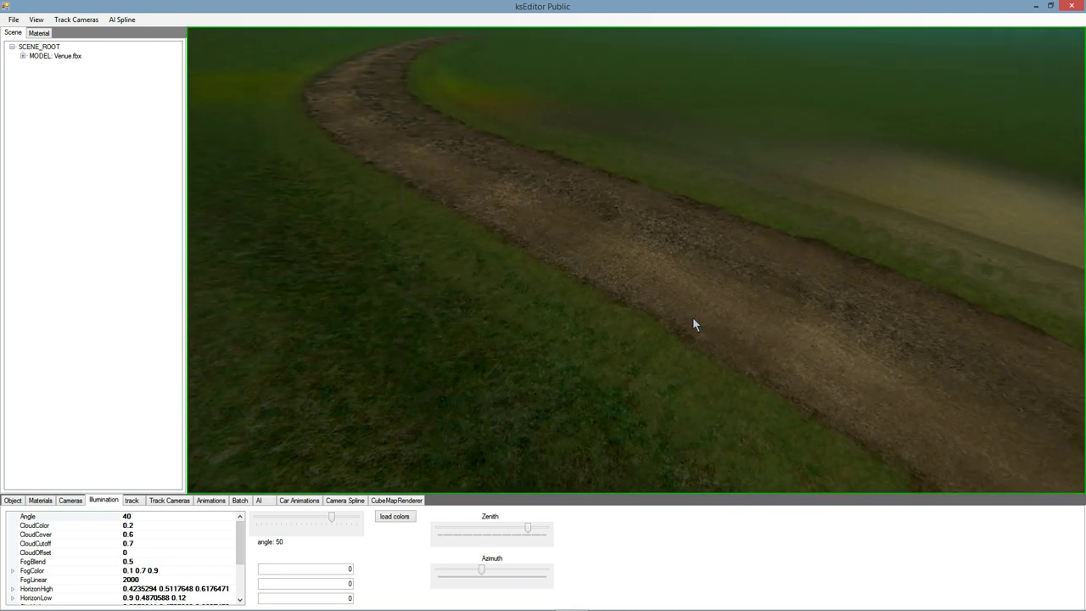